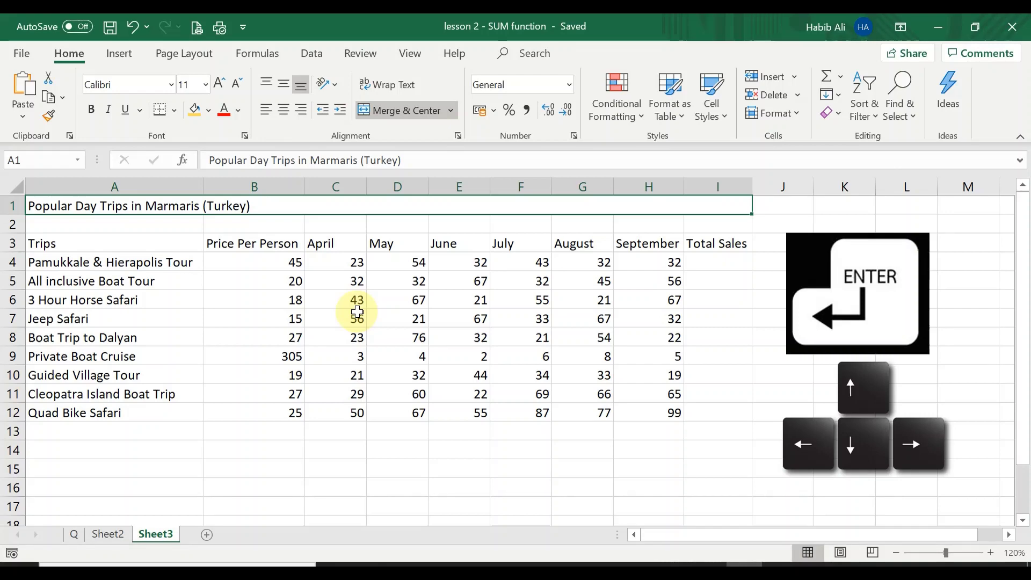
- Review the task on the Q sheet and return to the trip data on Sheet3
click(74, 535)
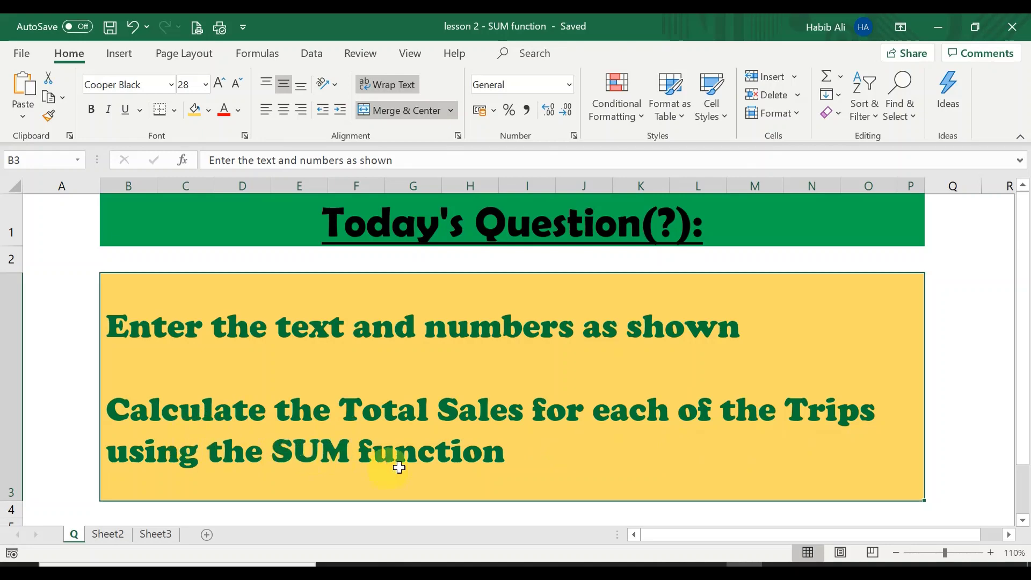
click(154, 534)
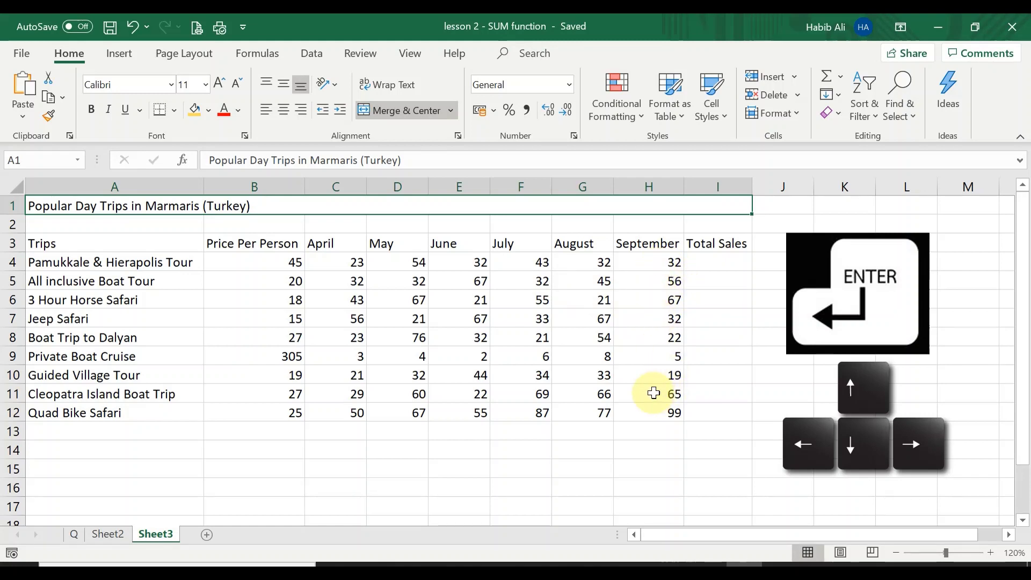
- Clear the September values for Cleopatra Island Boat Trip and Quad Bike Safari in cells H11 and H12
drag(655, 393, 652, 406)
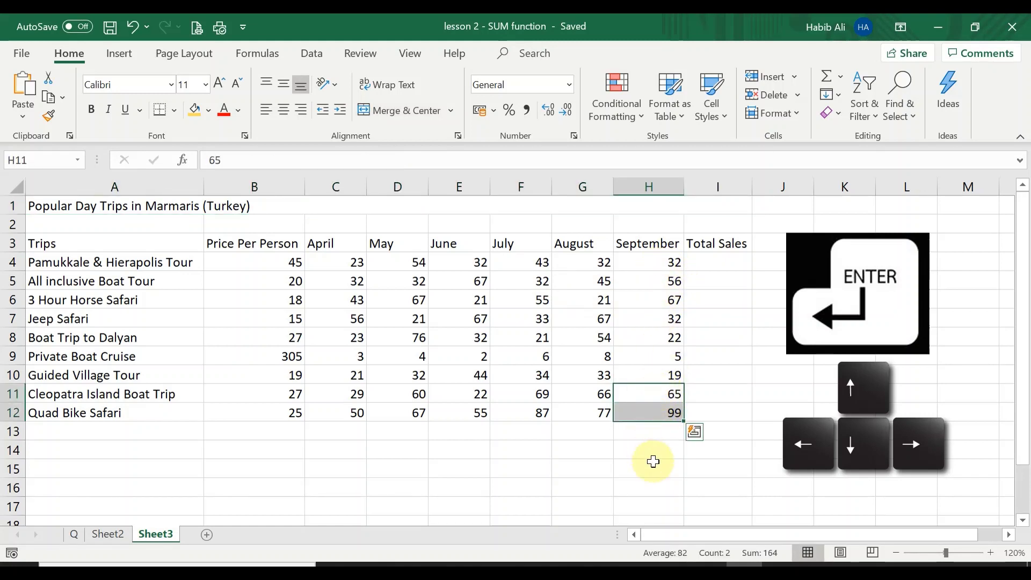
key(BackSpace)
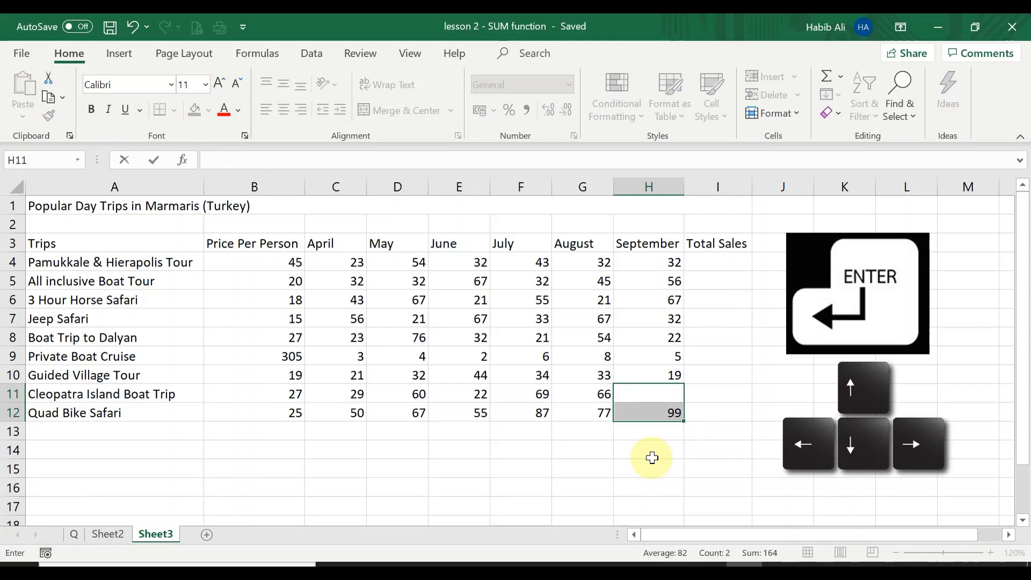
click(652, 457)
click(640, 414)
key(BackSpace)
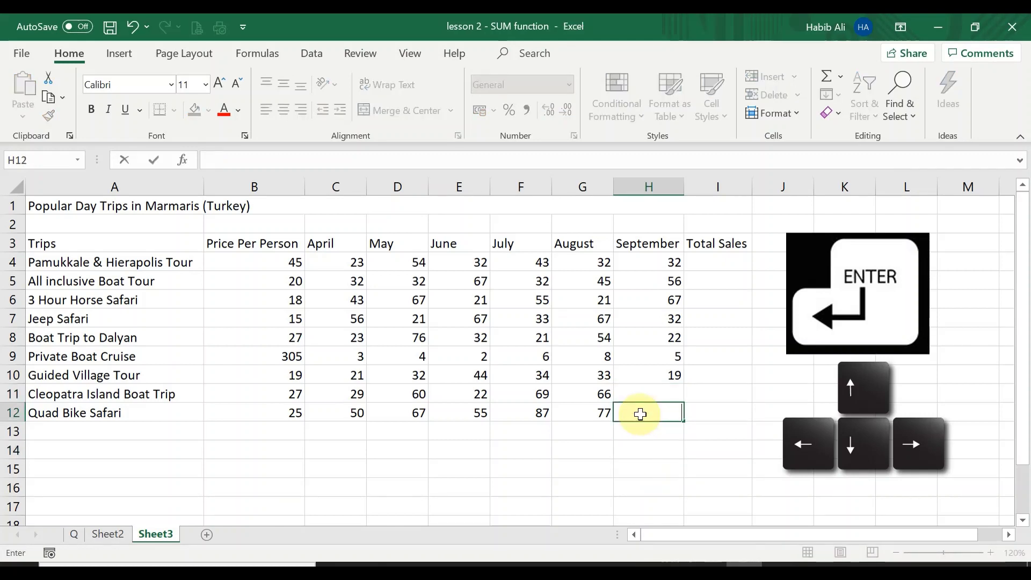
- Enter the September values 65 in cell H11 and 99 in cell H12
click(649, 392)
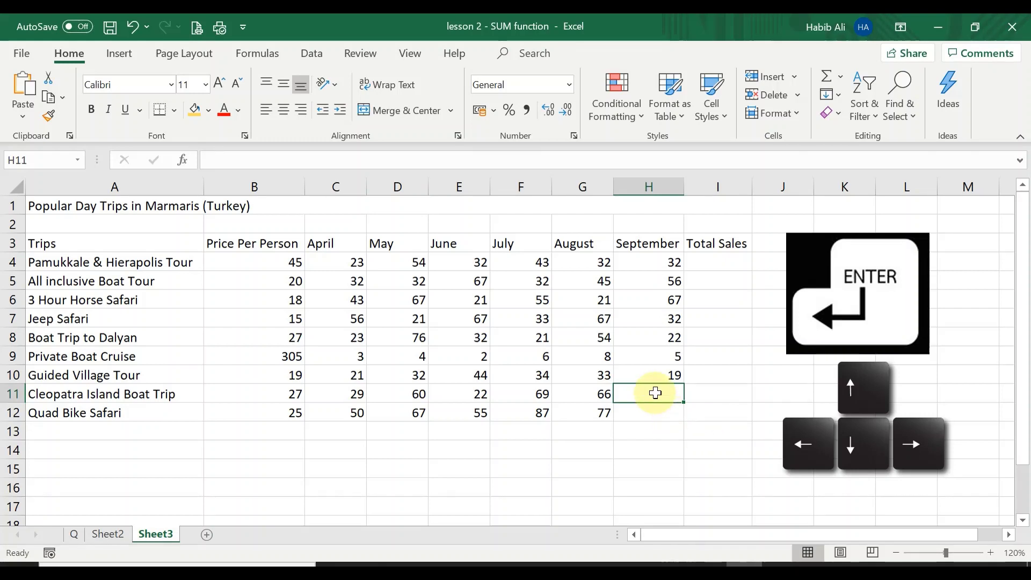
text(65)
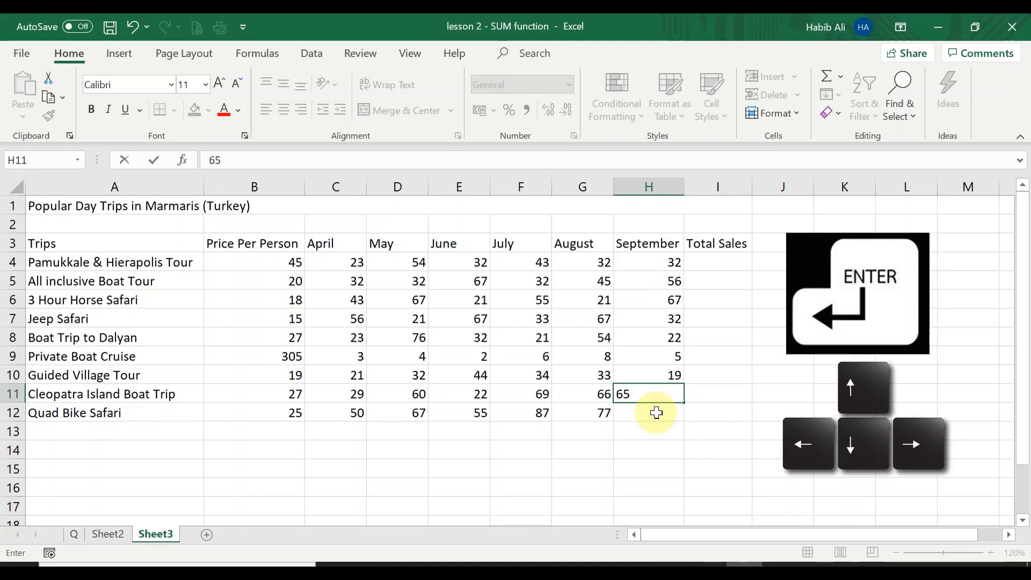
key(Return)
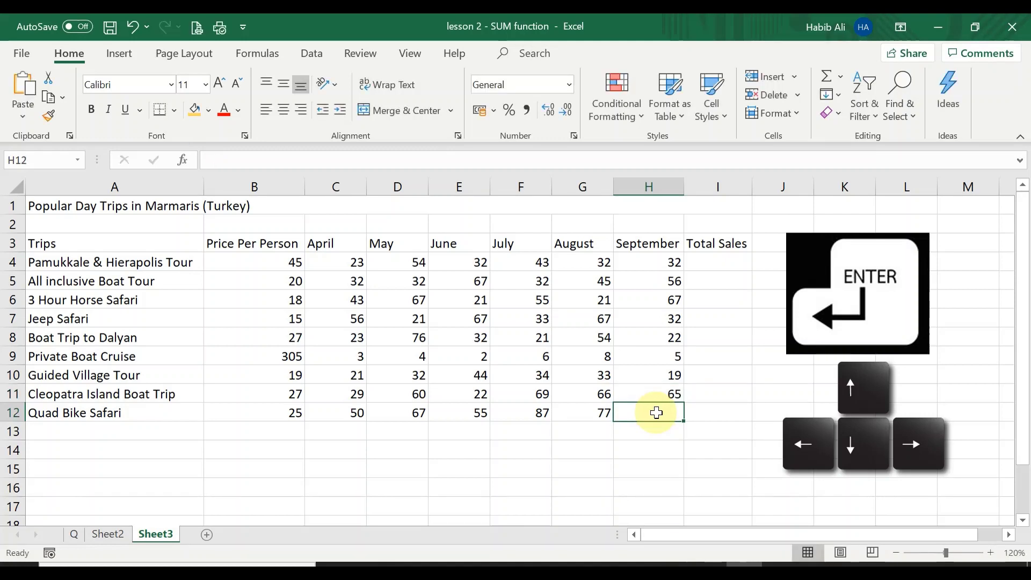
key(ctrl+Home)
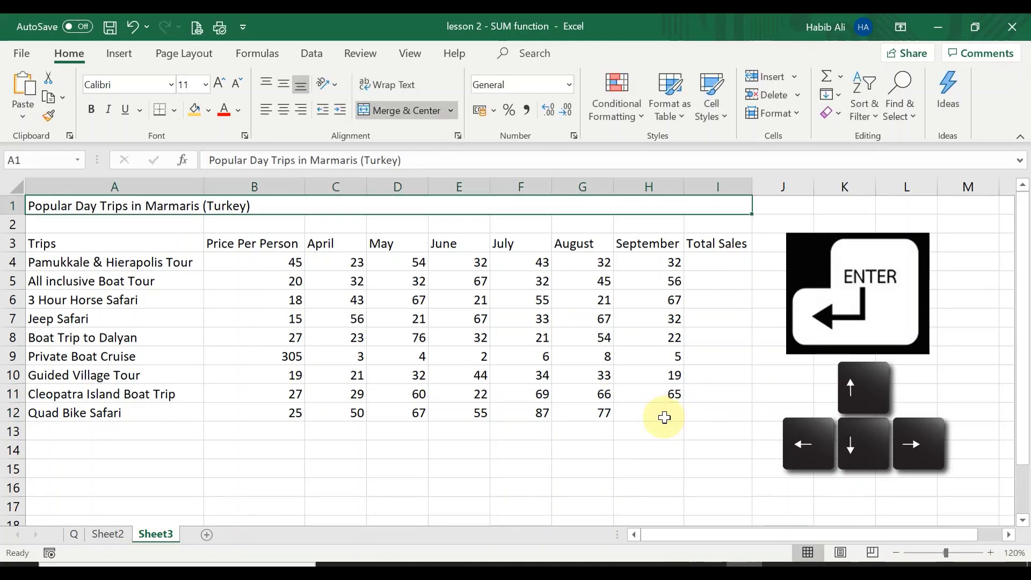
click(664, 417)
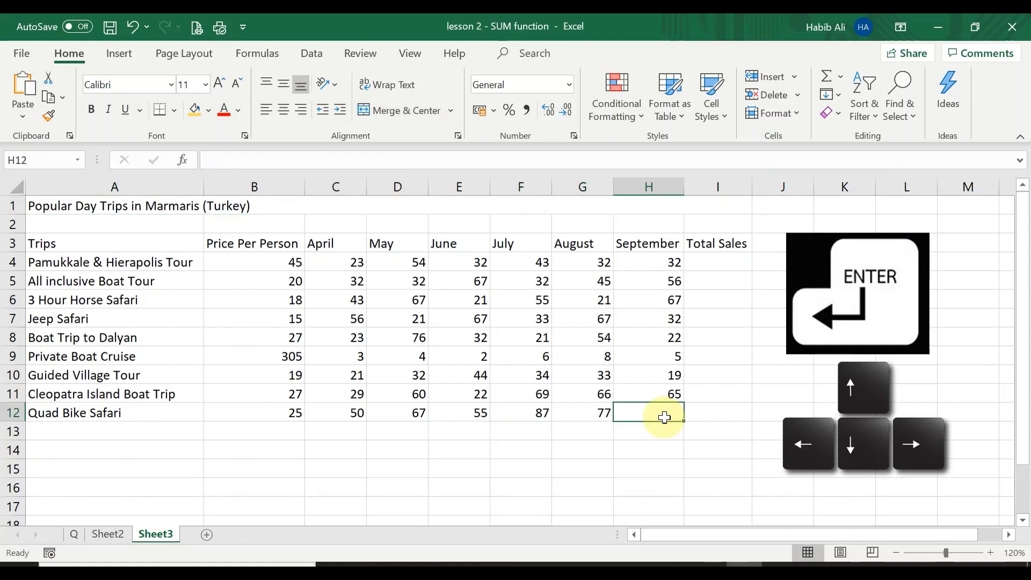
text(99)
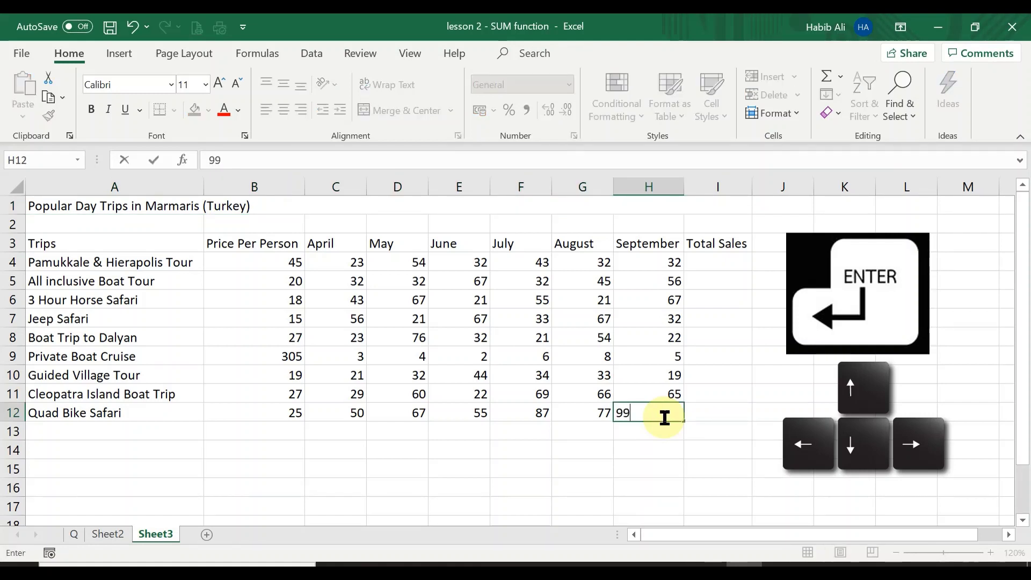
key(Return)
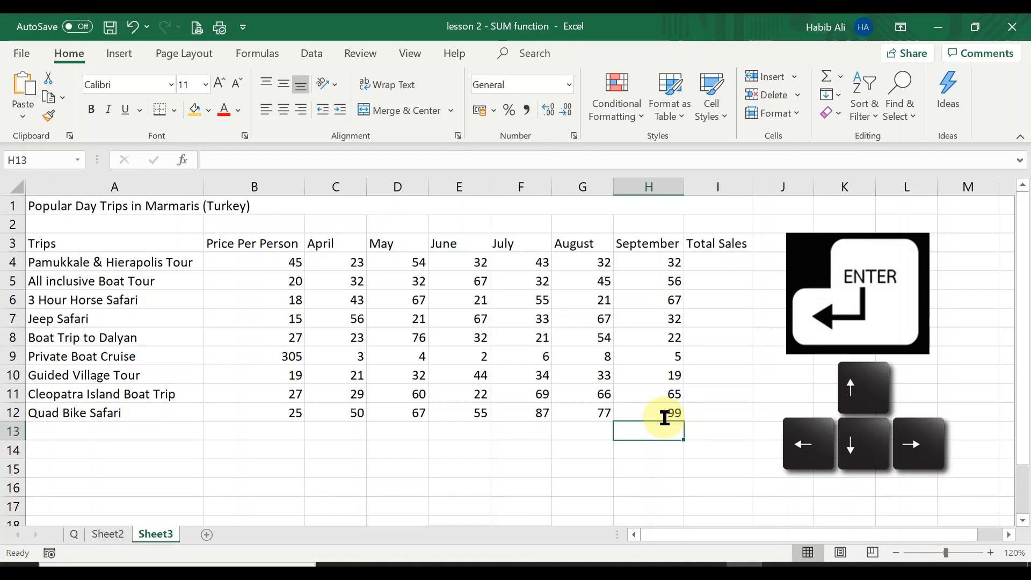
- Clear the month heading in cell C3 and re-enter it as April
click(647, 408)
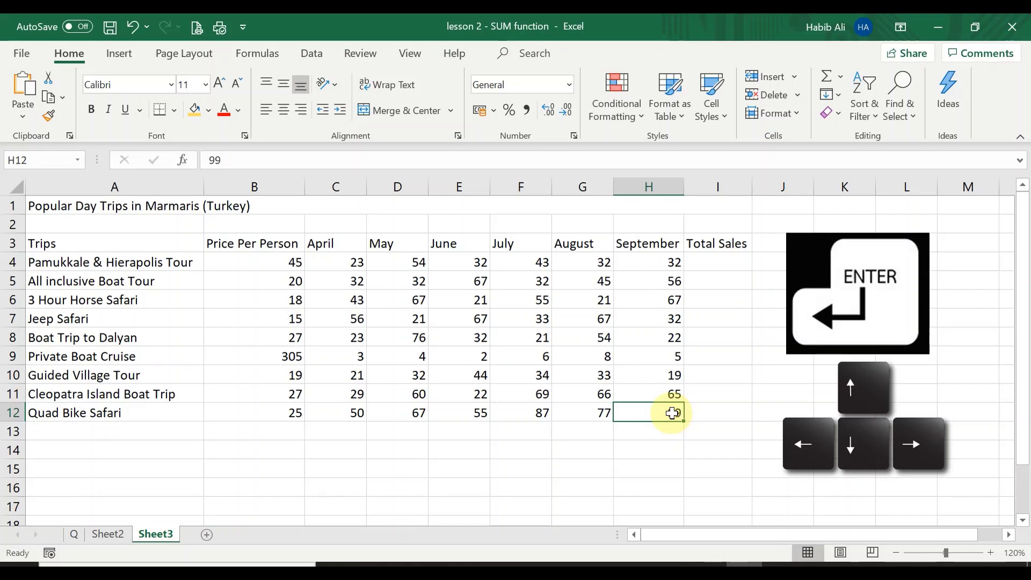
click(334, 242)
key(Delete)
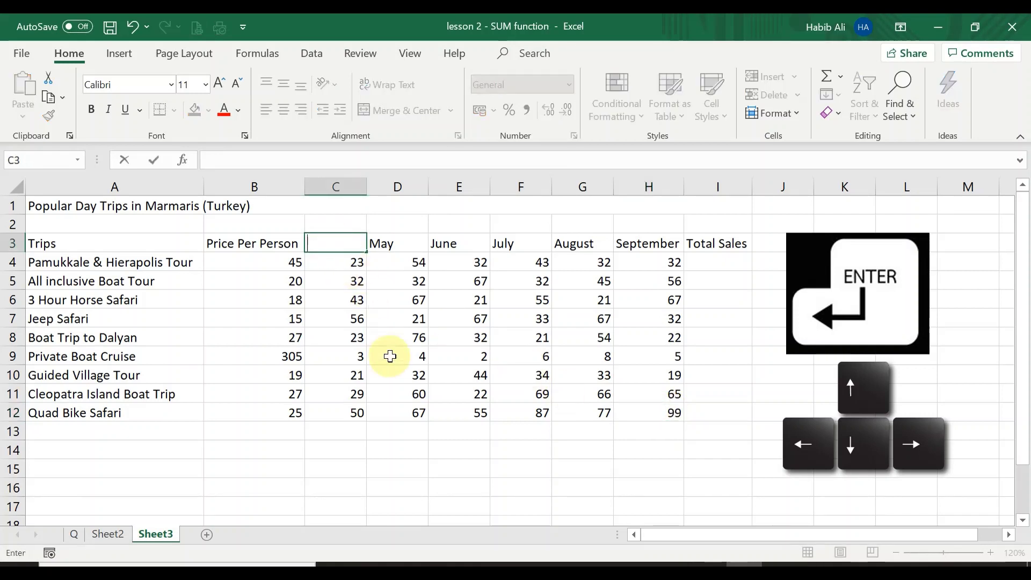
click(352, 319)
click(331, 248)
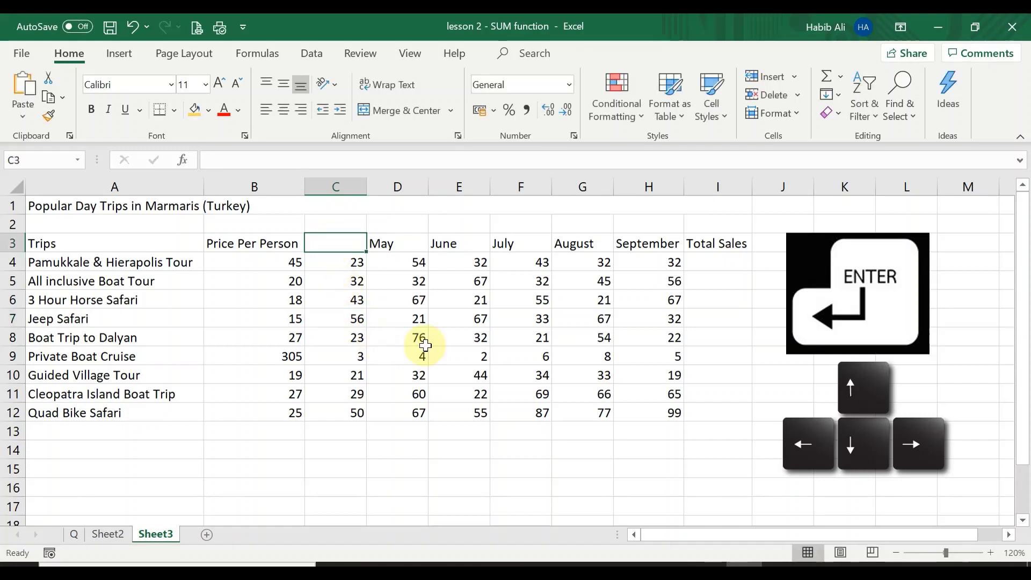
text(April)
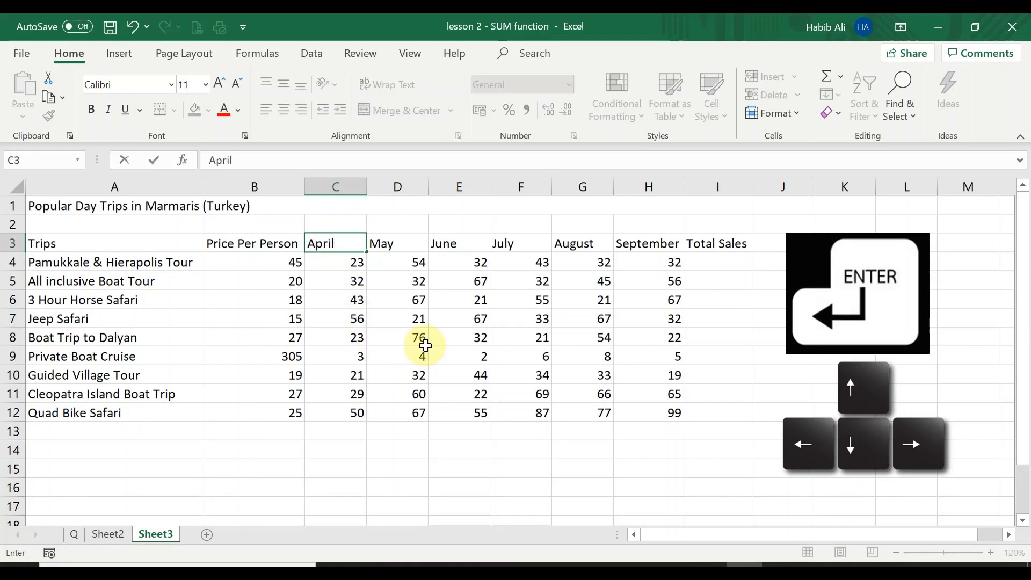
key(Return)
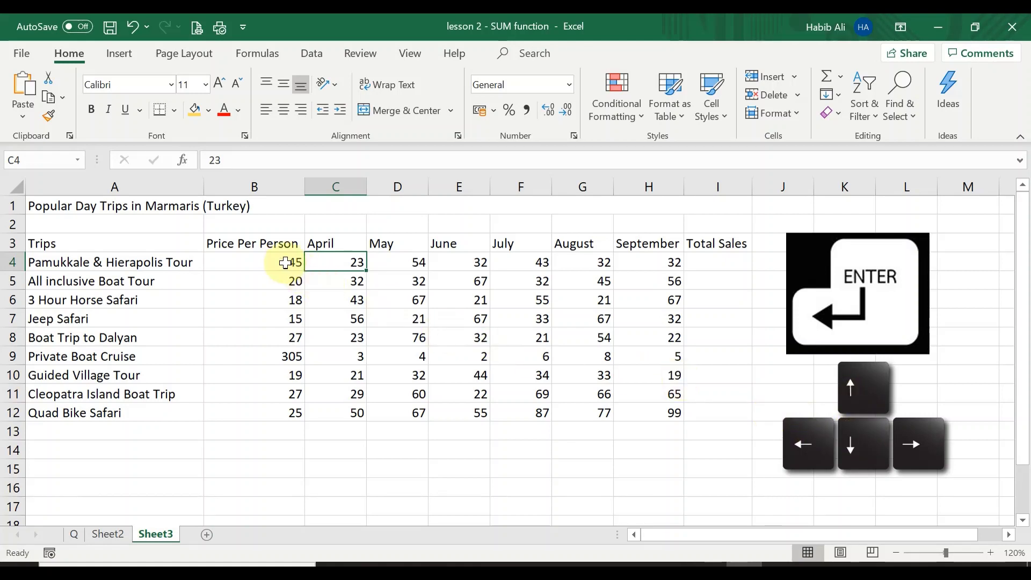
- Clear the Quad Bike Safari price and April value in cells B12:C12
click(275, 413)
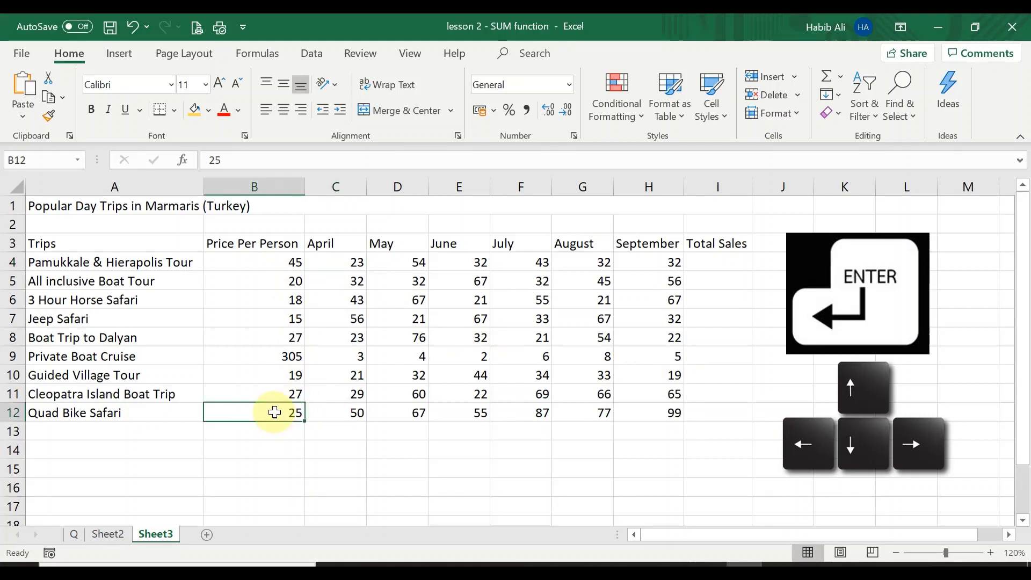
drag(338, 414, 287, 409)
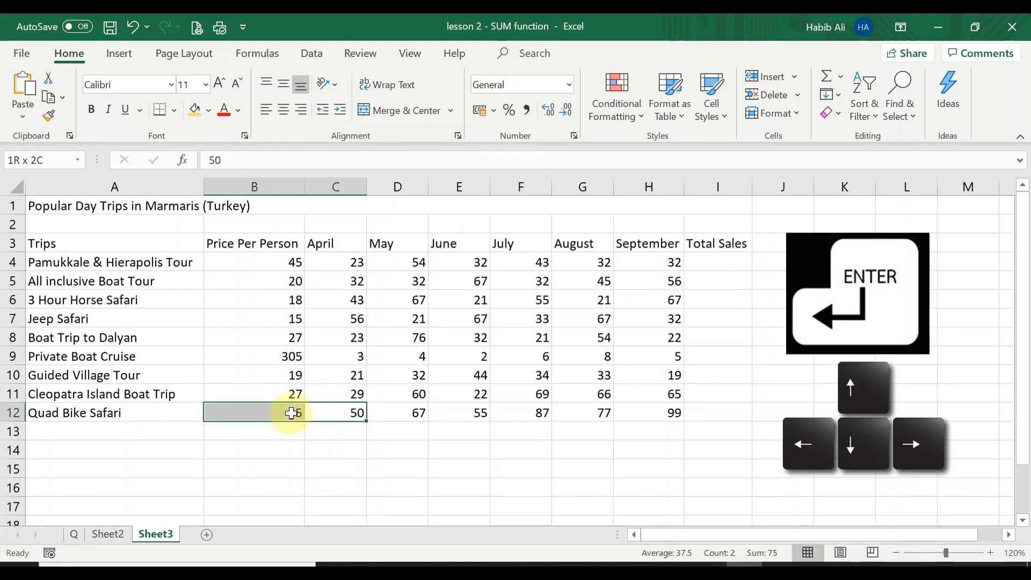
key(Delete)
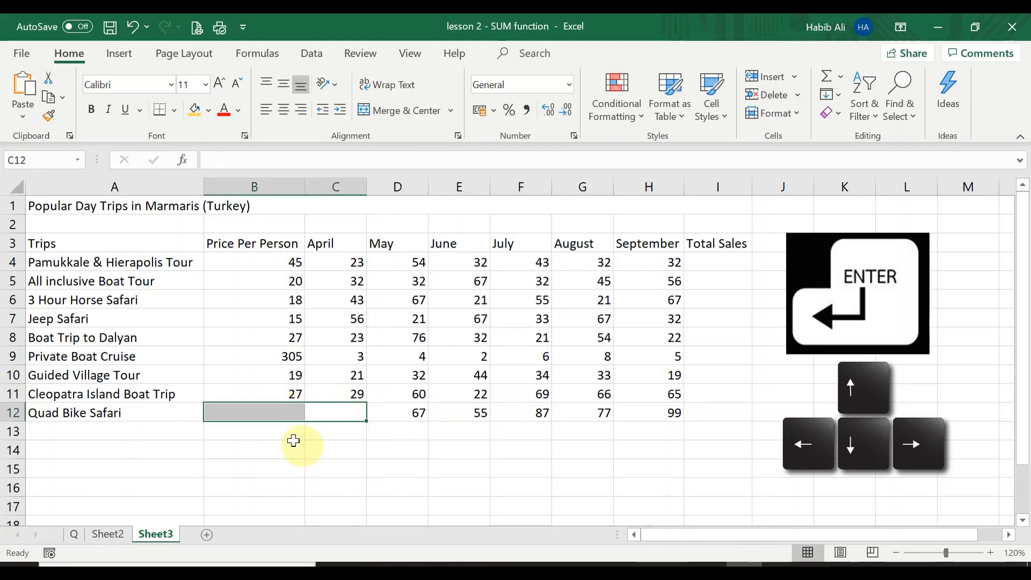
- Enter 25 as the Quad Bike Safari price in B12 and 50 as its April value in C12
click(279, 408)
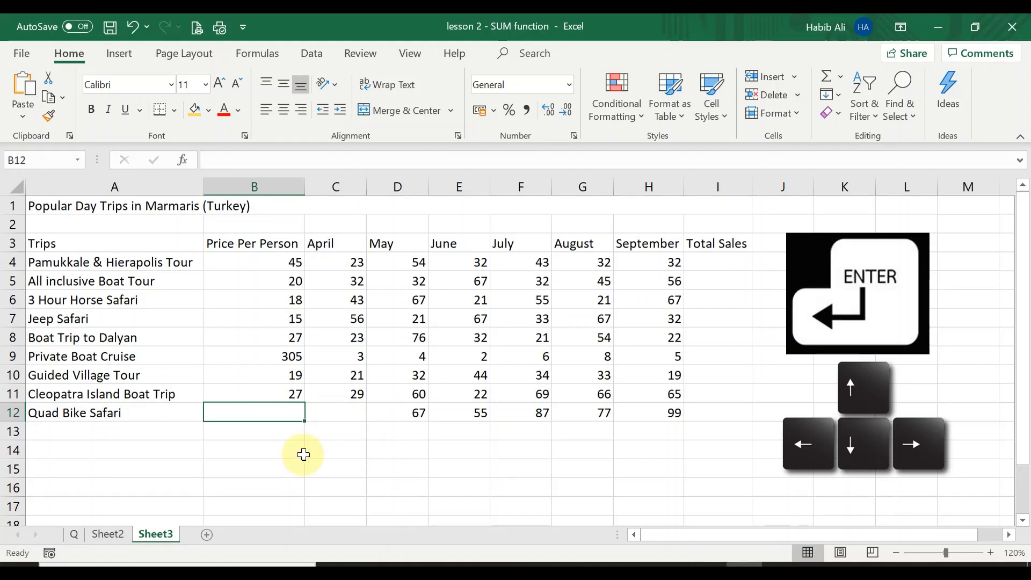
text(25)
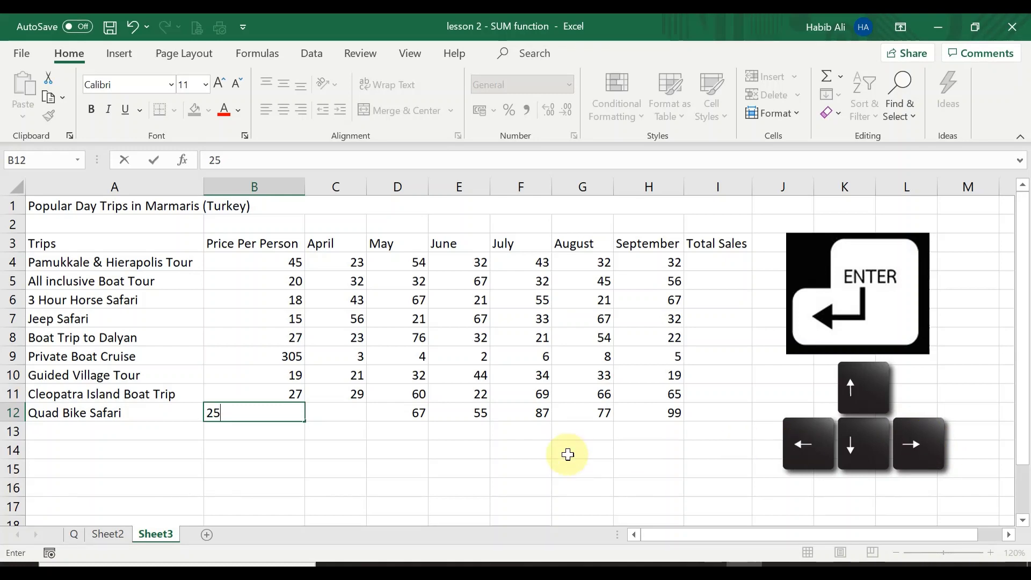
key(Right)
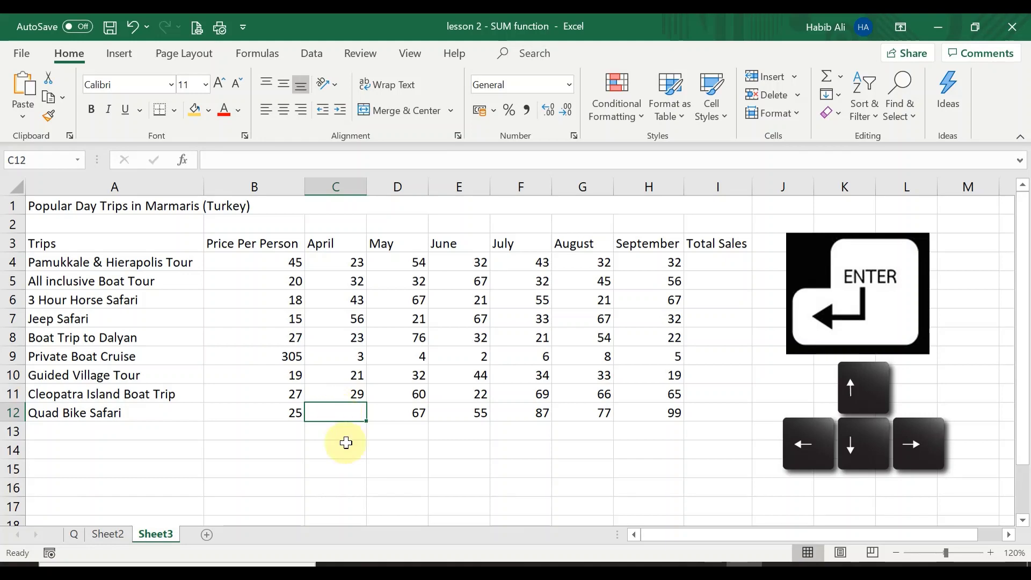
text(50)
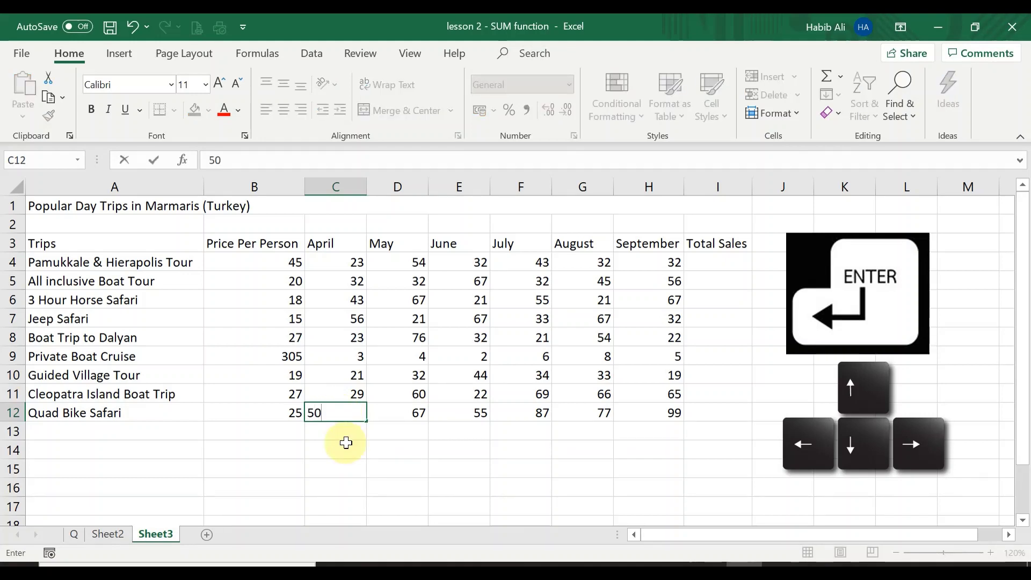
key(Return)
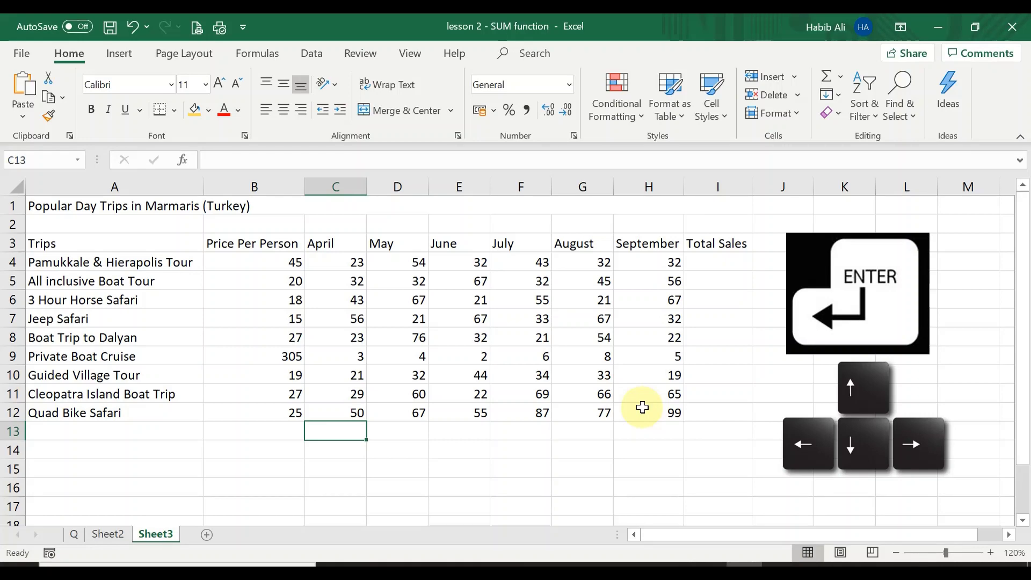
- Compare the formatted trips table on Sheet2 with the plain version on Sheet3, ending on Sheet2
click(109, 535)
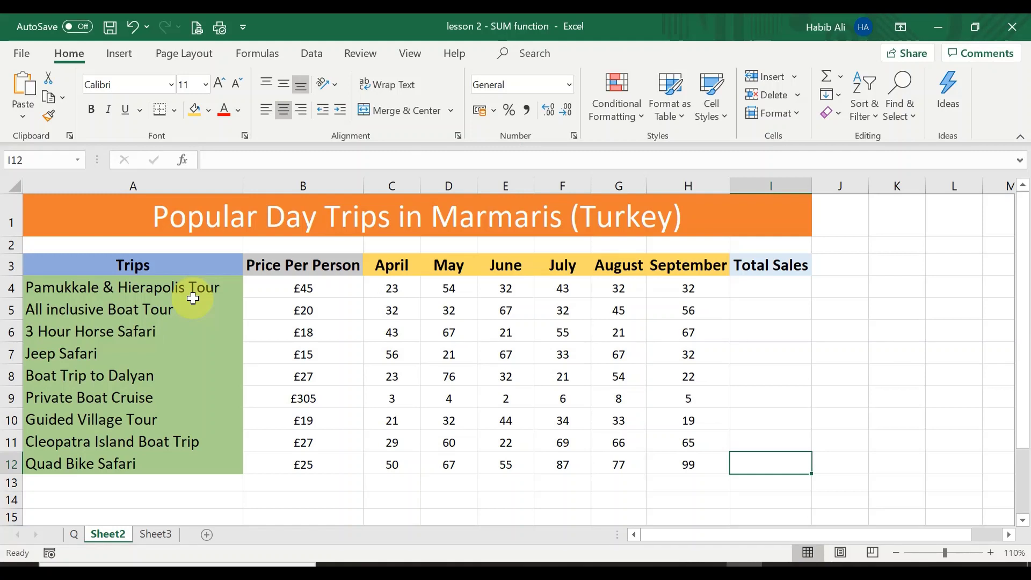
click(165, 537)
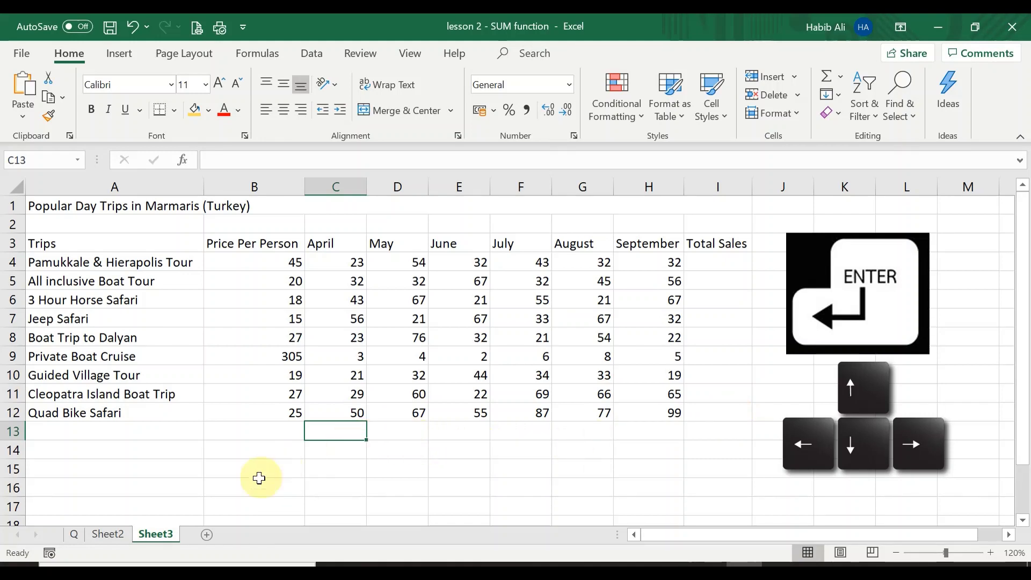
click(119, 533)
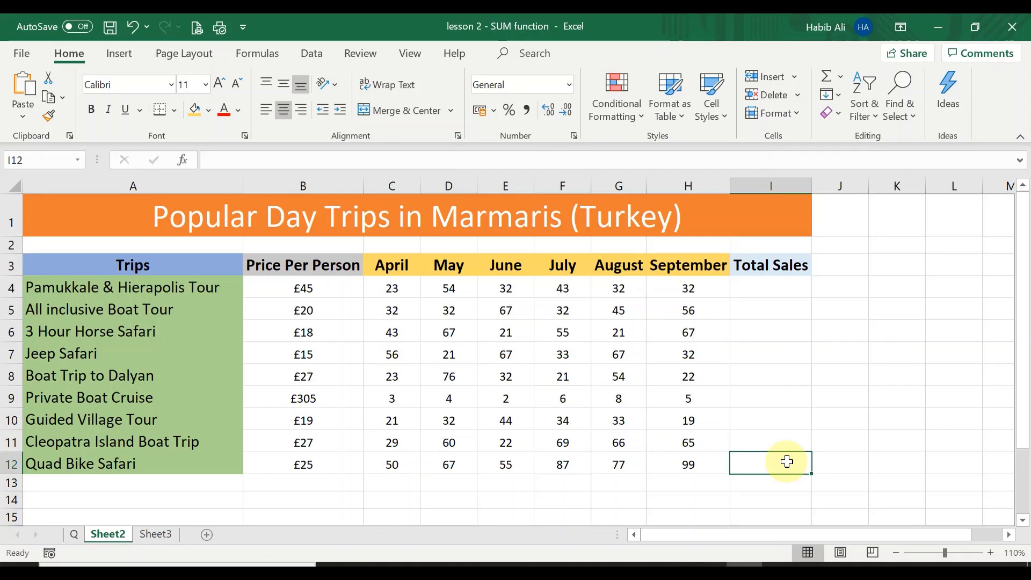
click(157, 534)
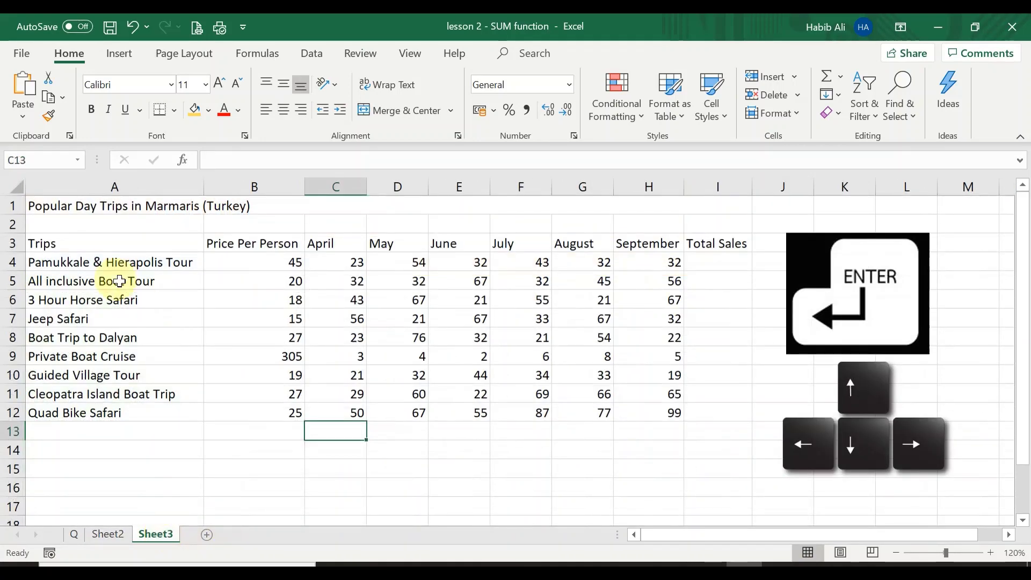
click(110, 534)
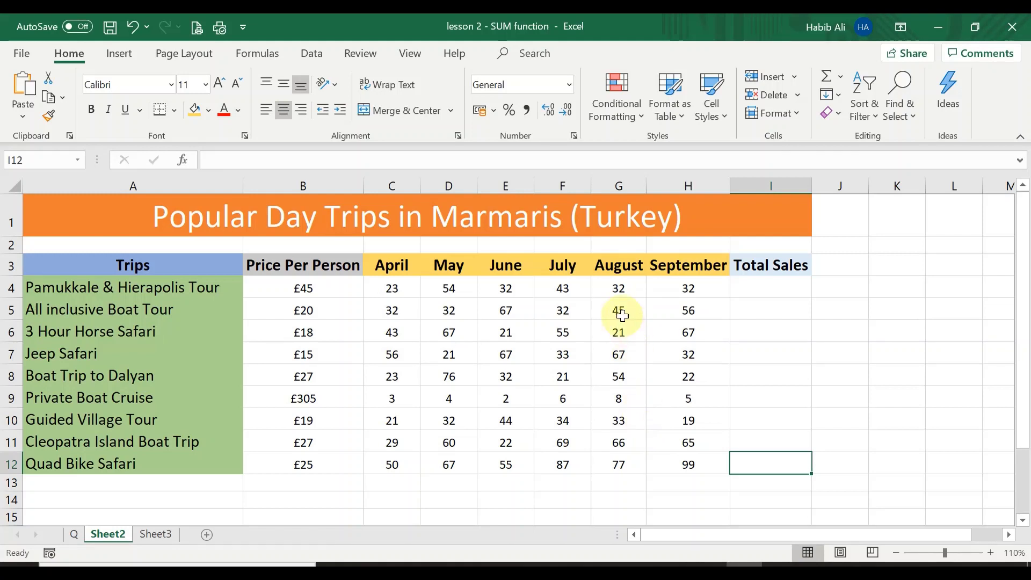
- Total the Pamukkale & Hierapolis Tour's monthly sales in I4 with the addition formula =C4+D4+E4+F4+G4+H4
click(776, 286)
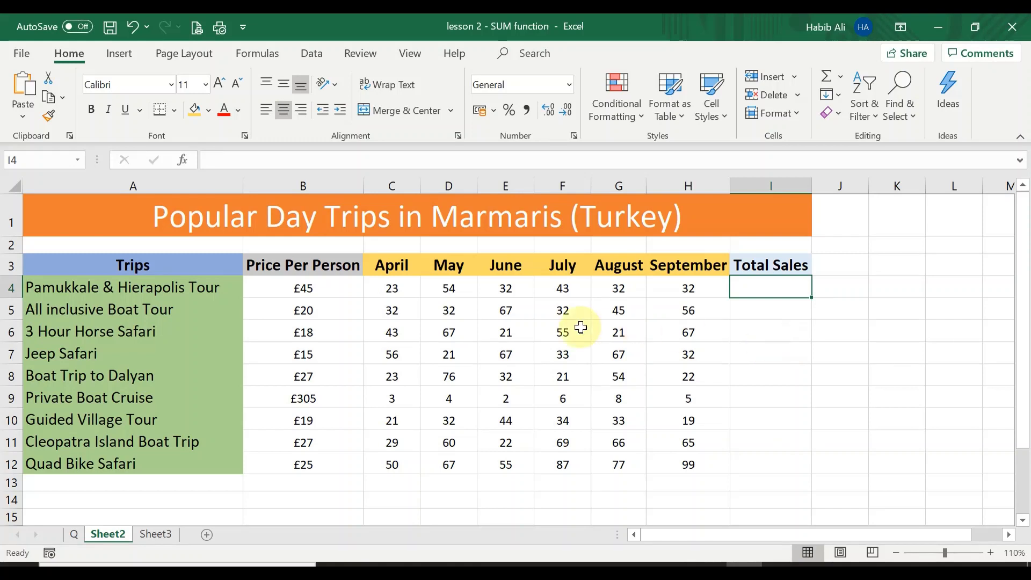
drag(395, 287, 673, 283)
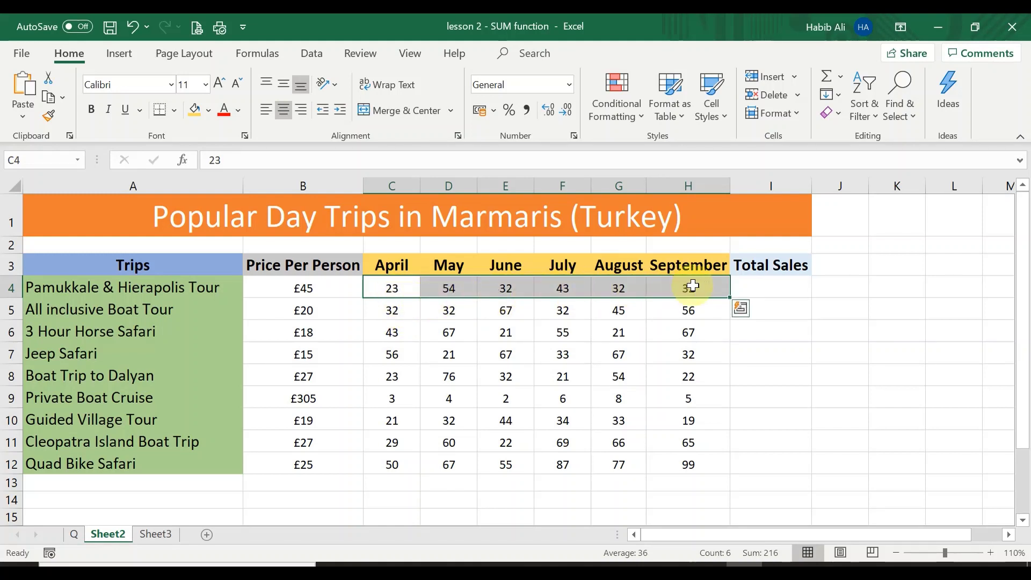
click(773, 283)
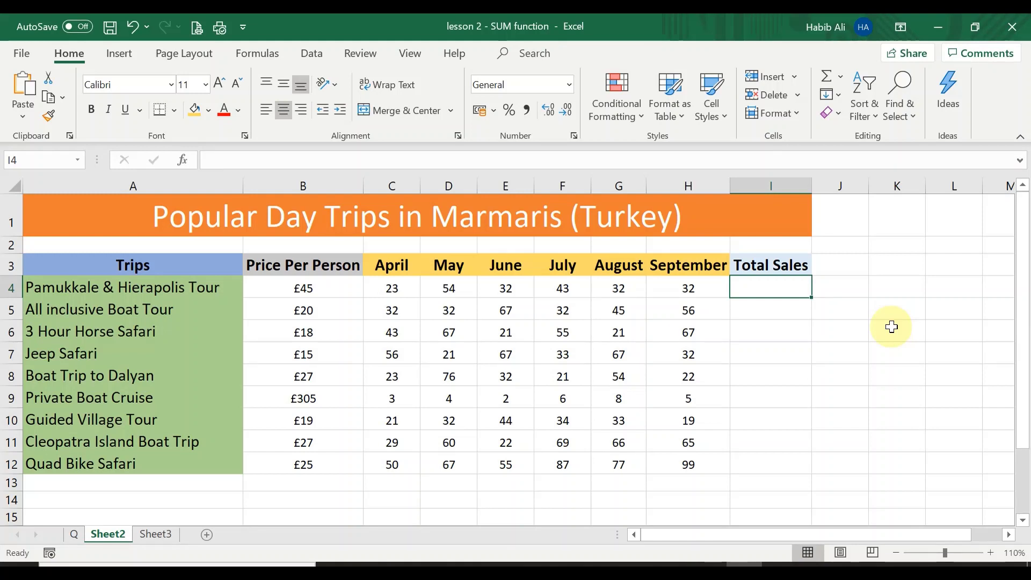
text(=)
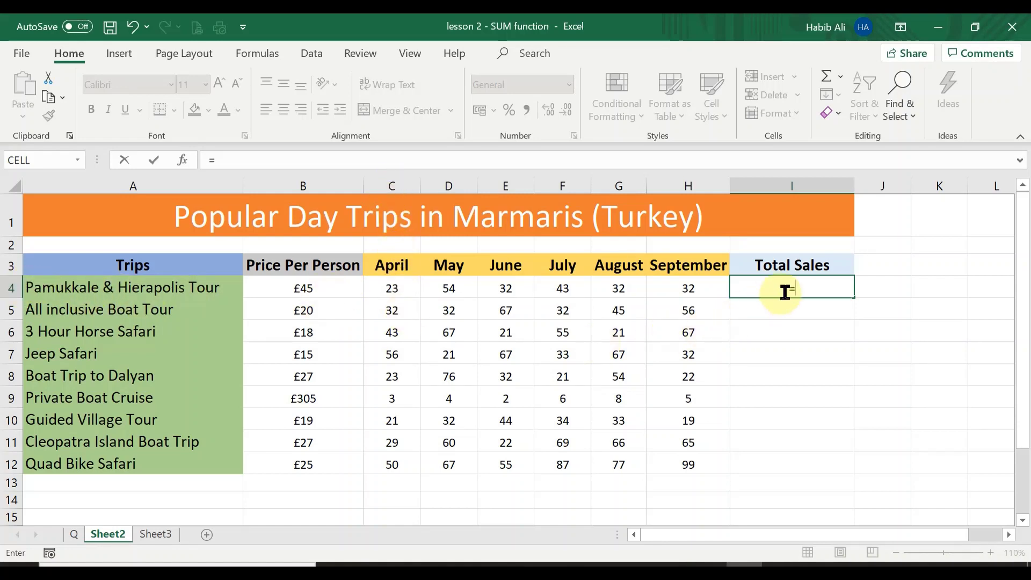
click(396, 286)
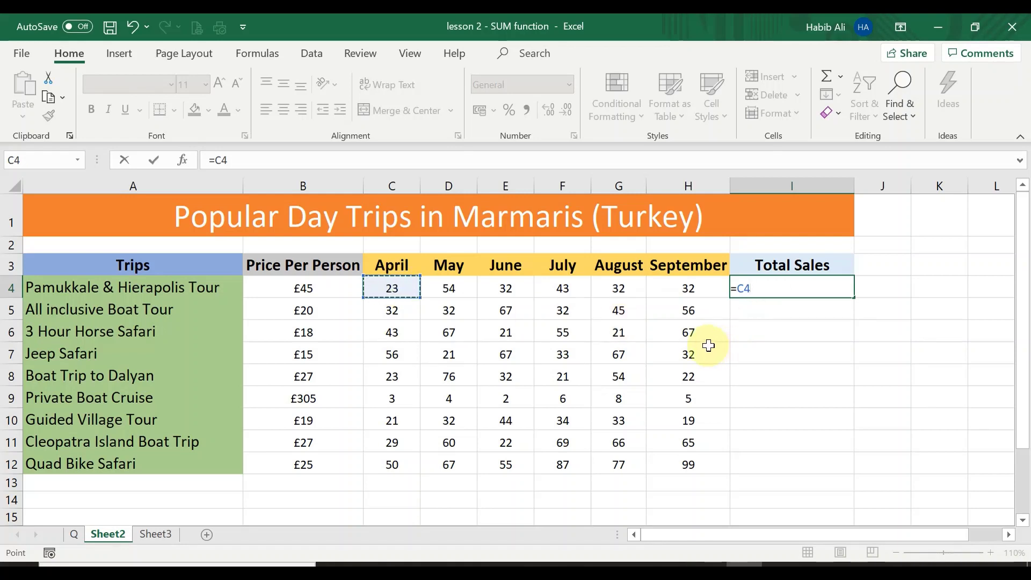
text(+)
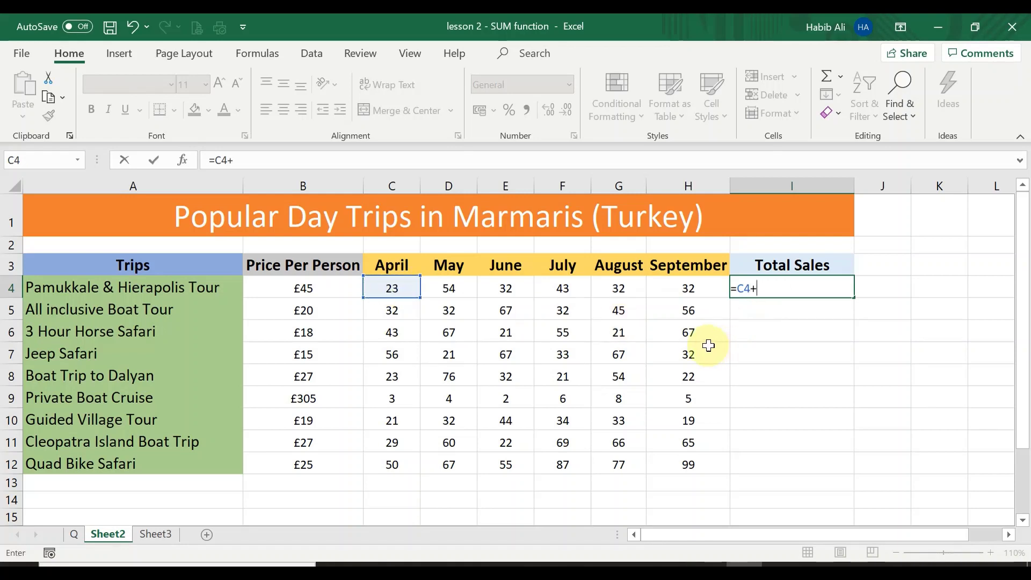
click(450, 287)
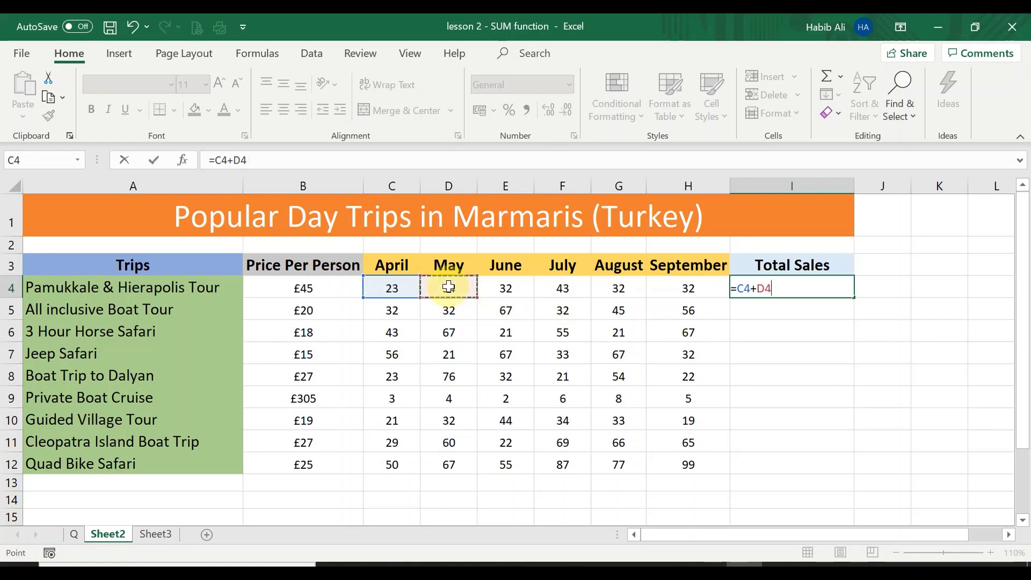
text(+)
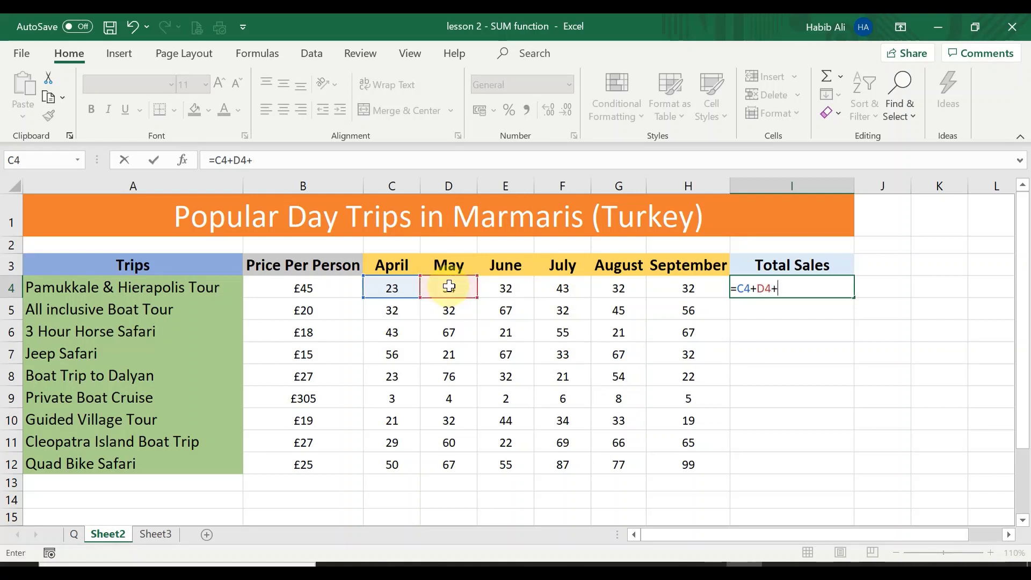
click(508, 289)
text(+)
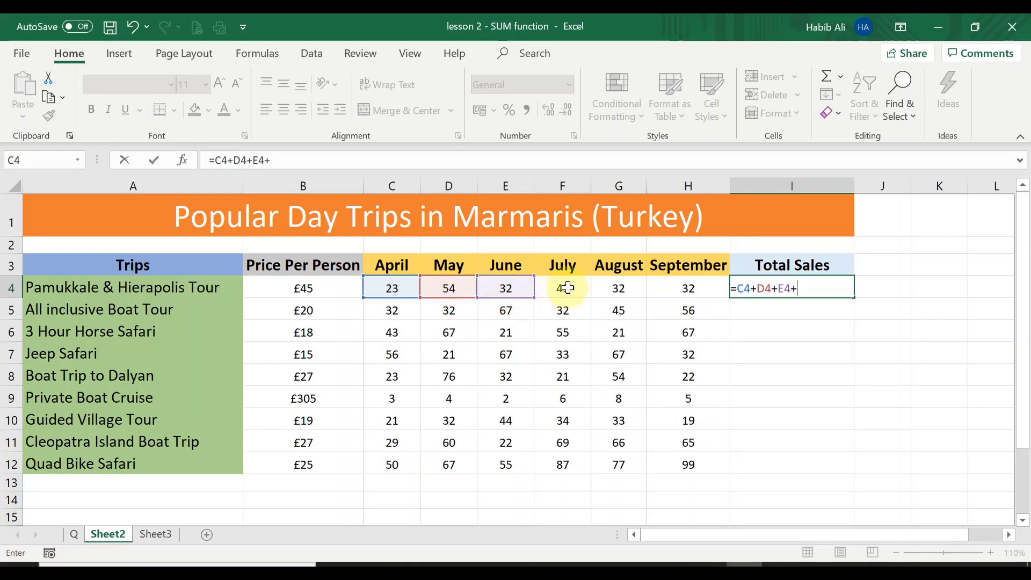
click(566, 288)
text(+)
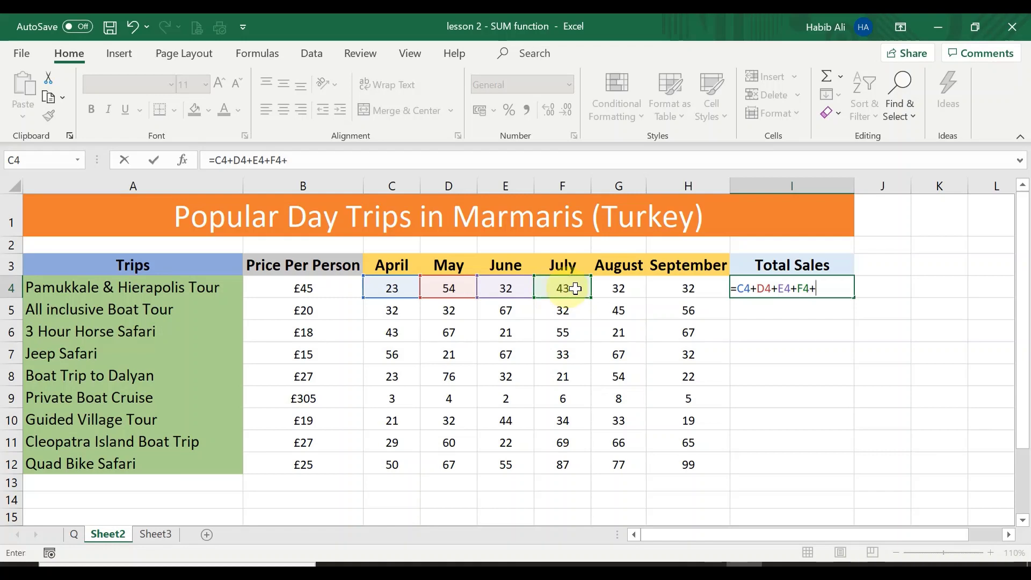
click(621, 288)
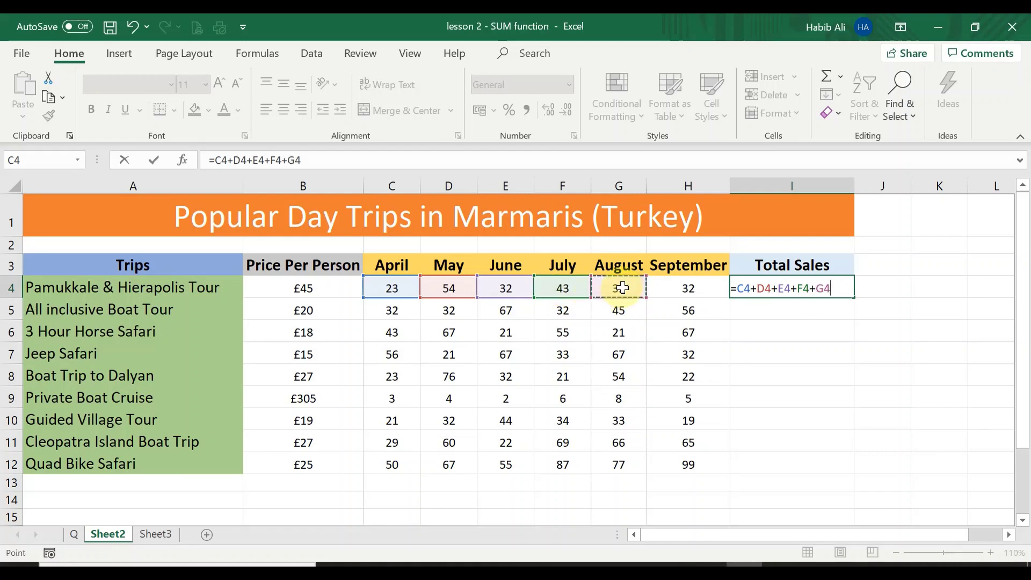
text(+)
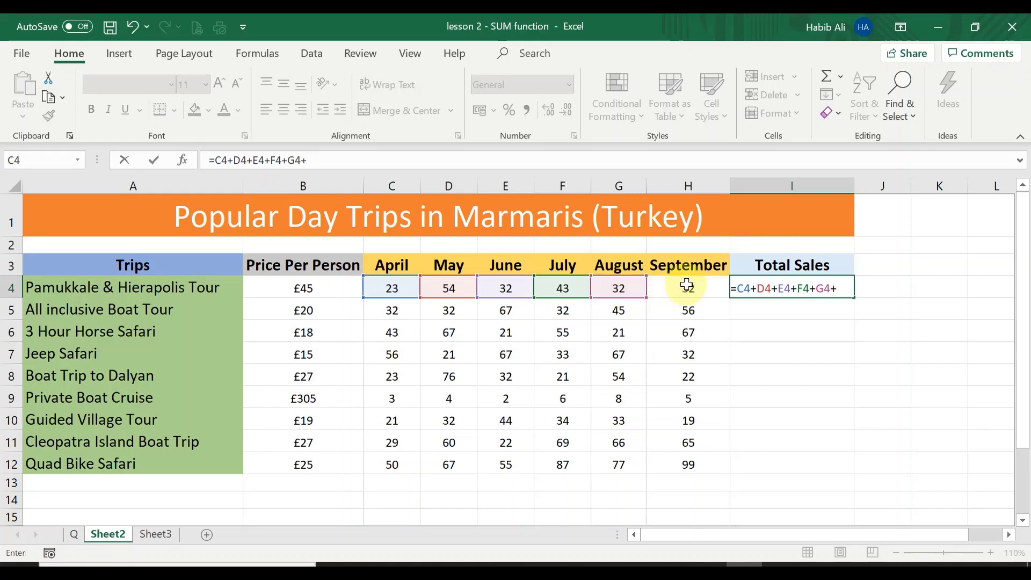
click(686, 285)
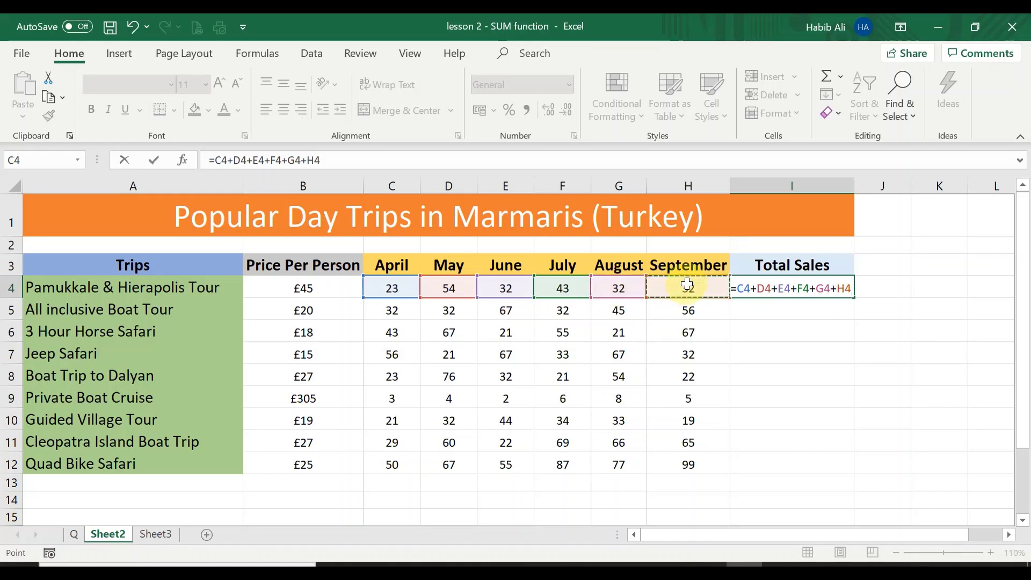
key(Return)
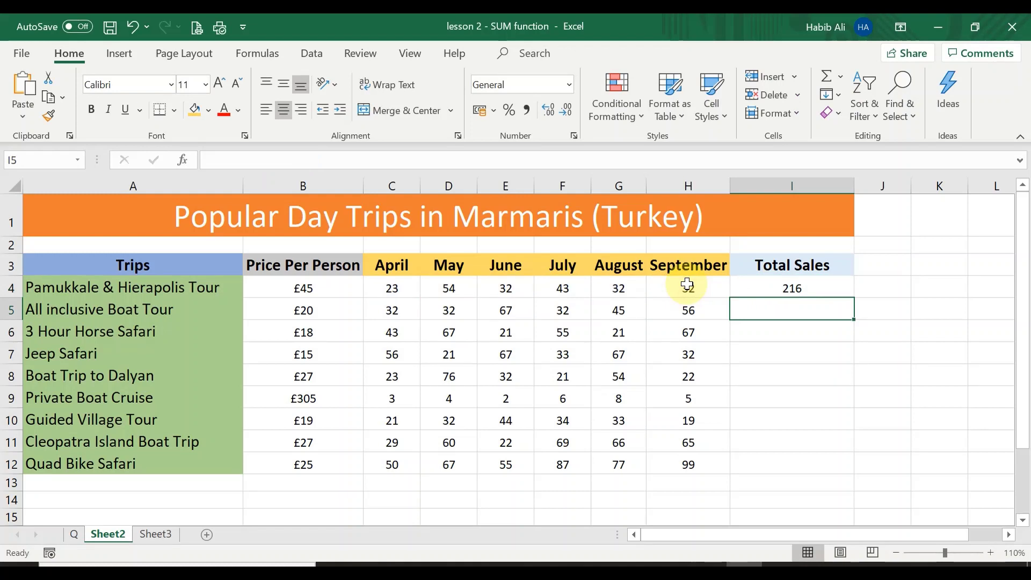
- Replace the Pamukkale & Hierapolis Tour's addition formula in I4 with =SUM(C4:H4)
click(767, 286)
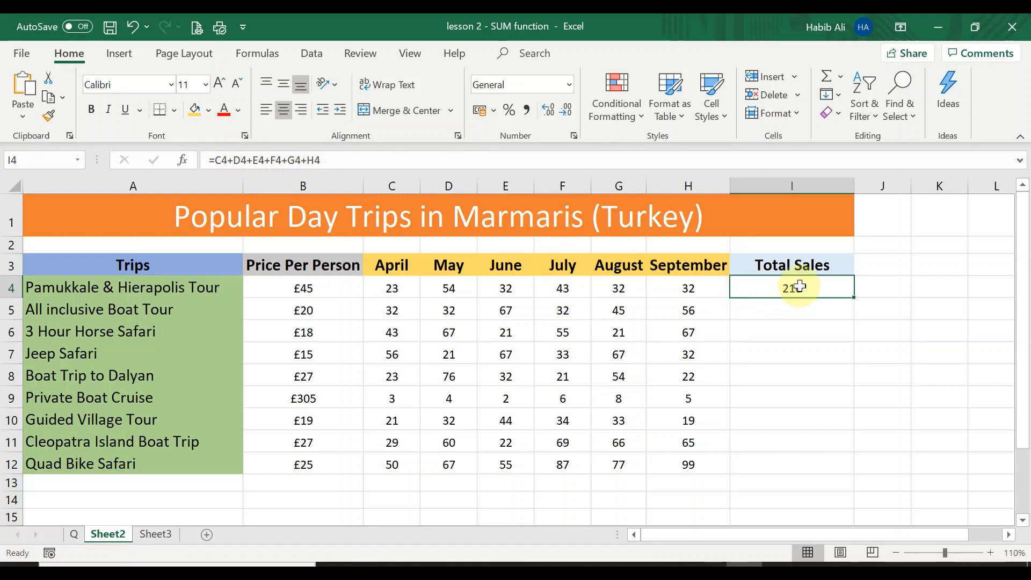
key(Delete)
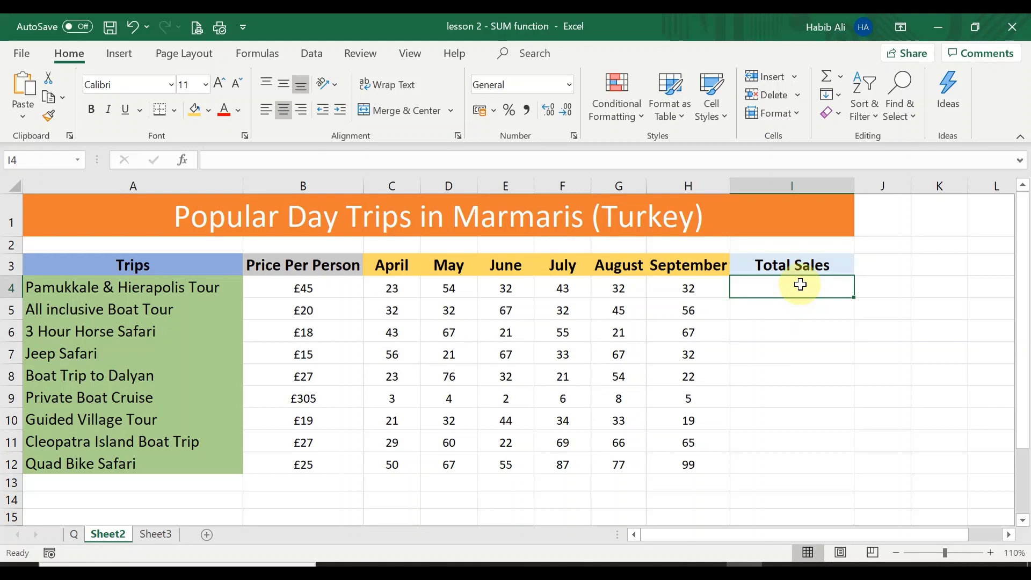
text(=)
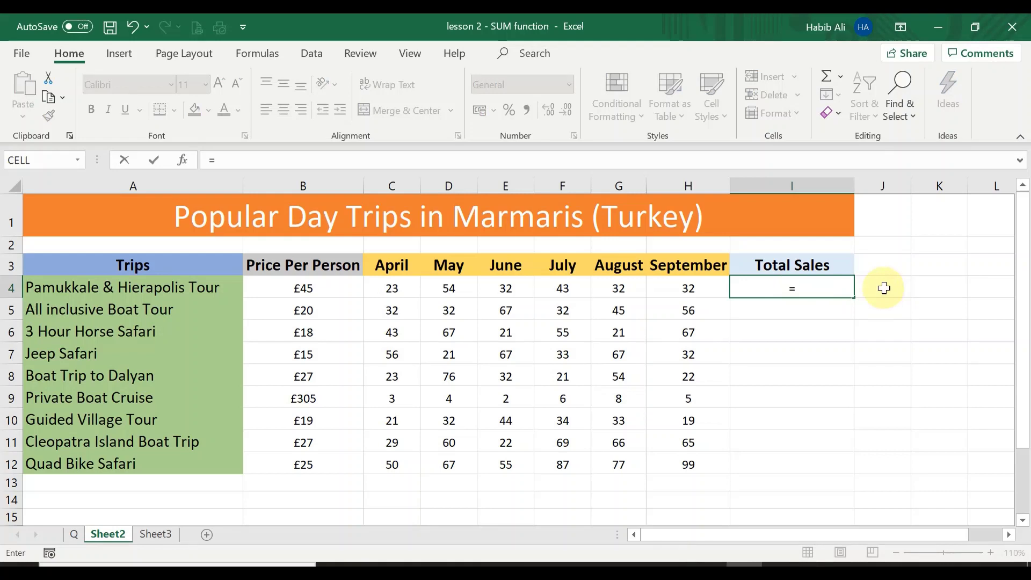
key(Caps_Lock)
text(SU)
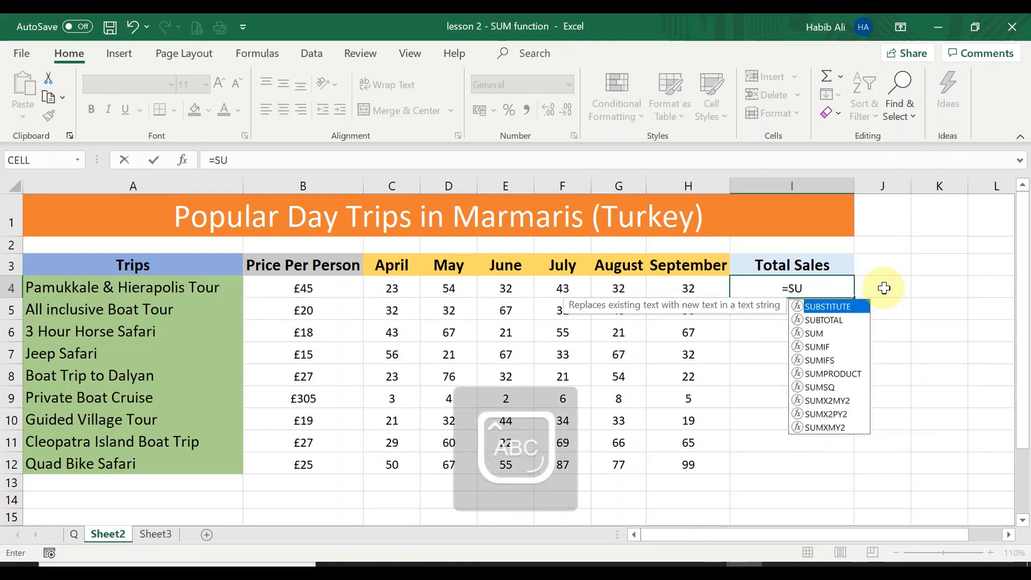
text(M)
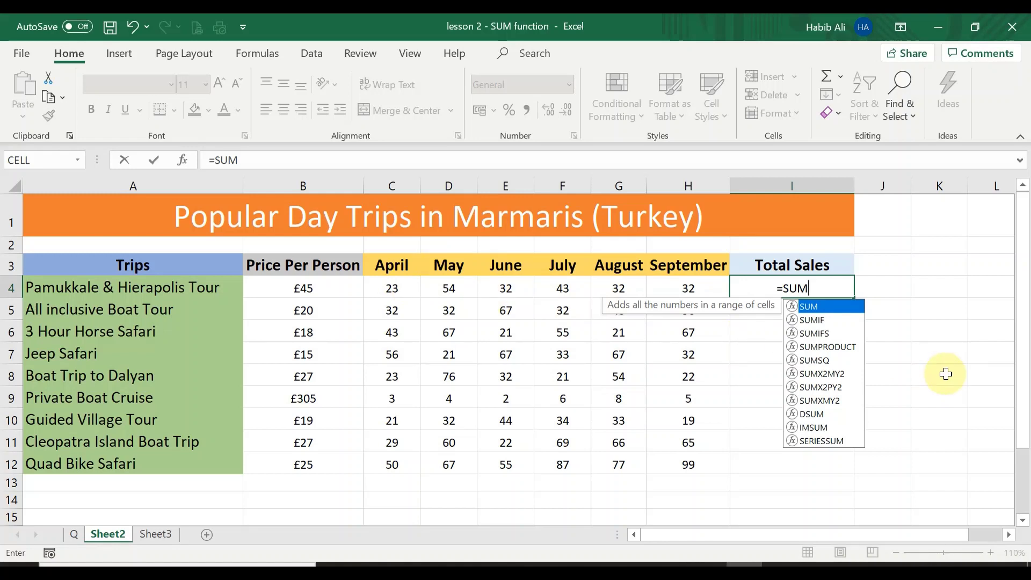
text(()
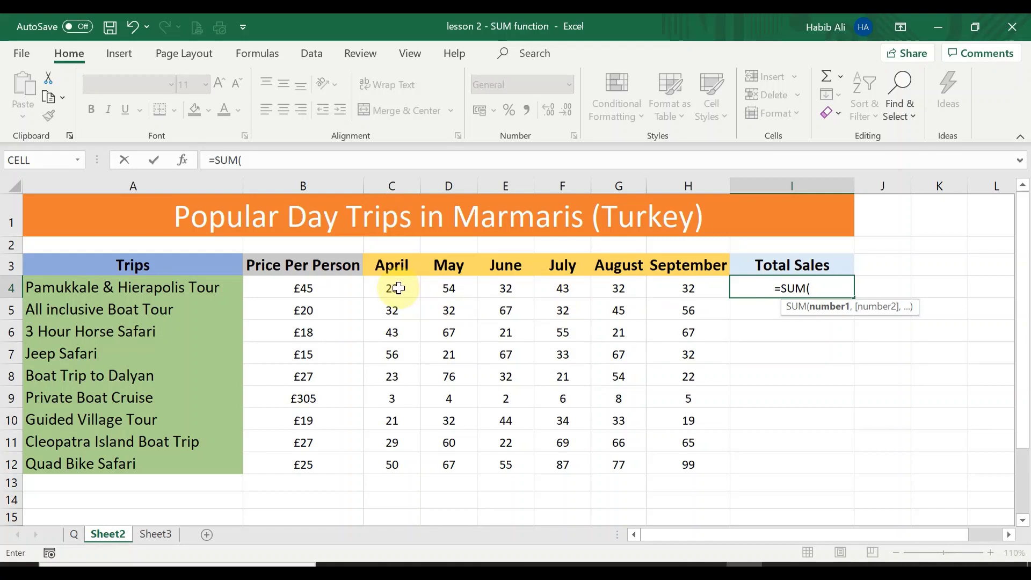
text(C)
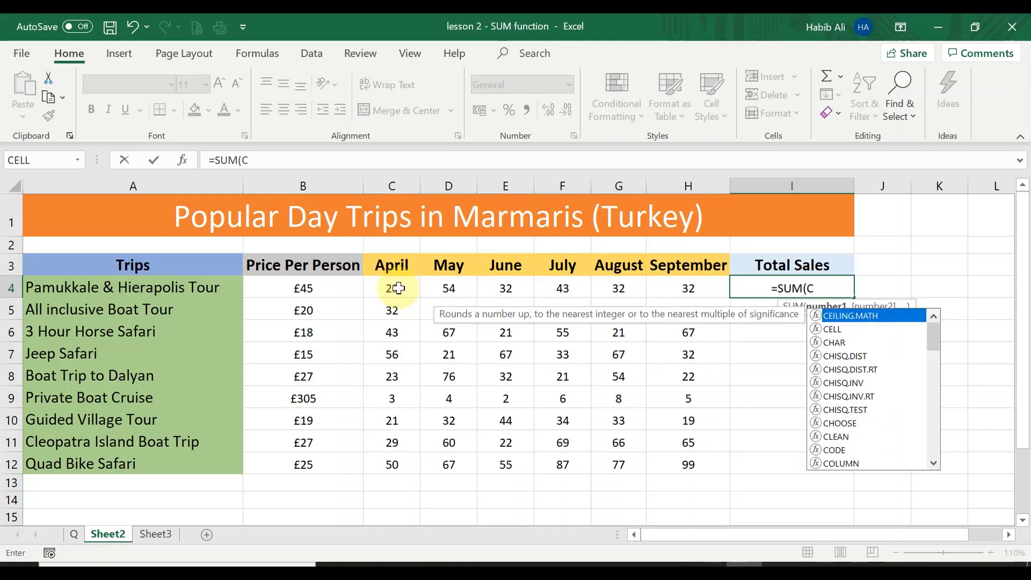
text(4)
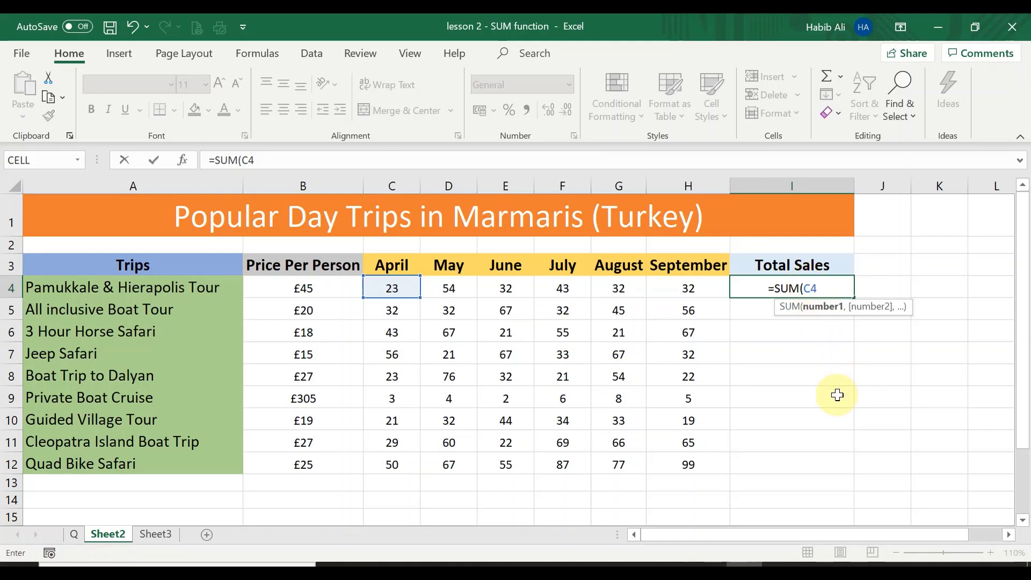
text(:)
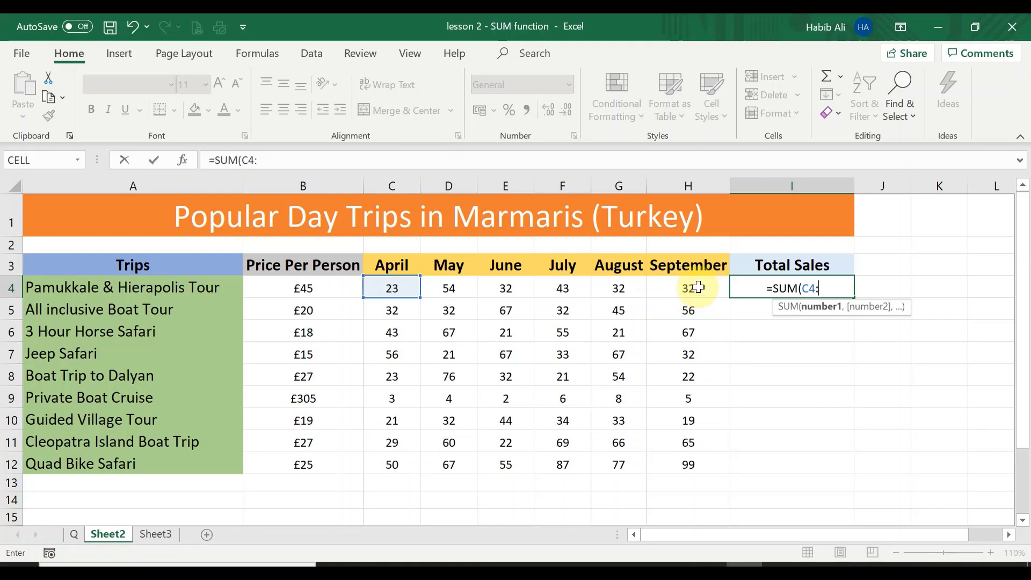
text(H4)
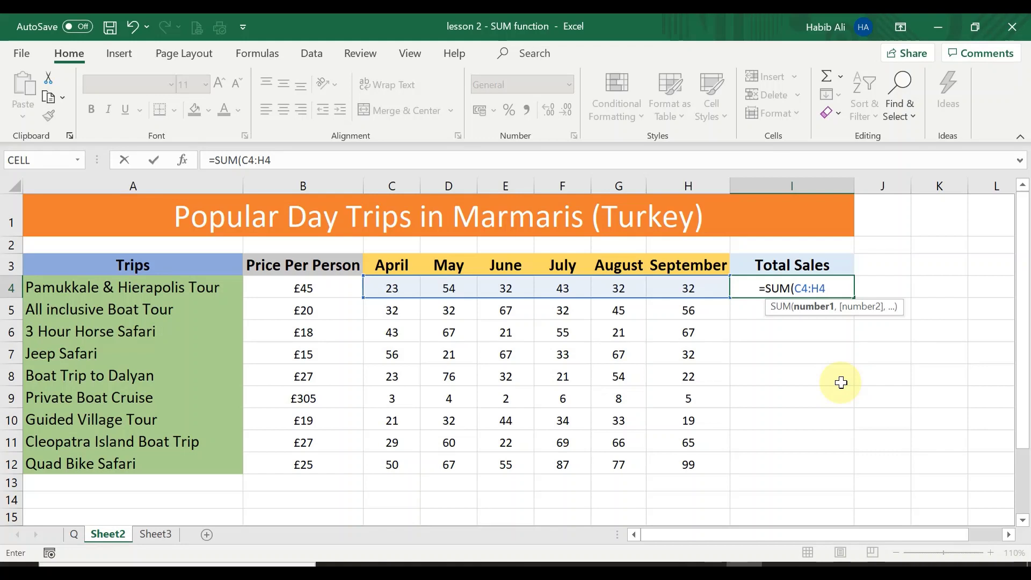
text())
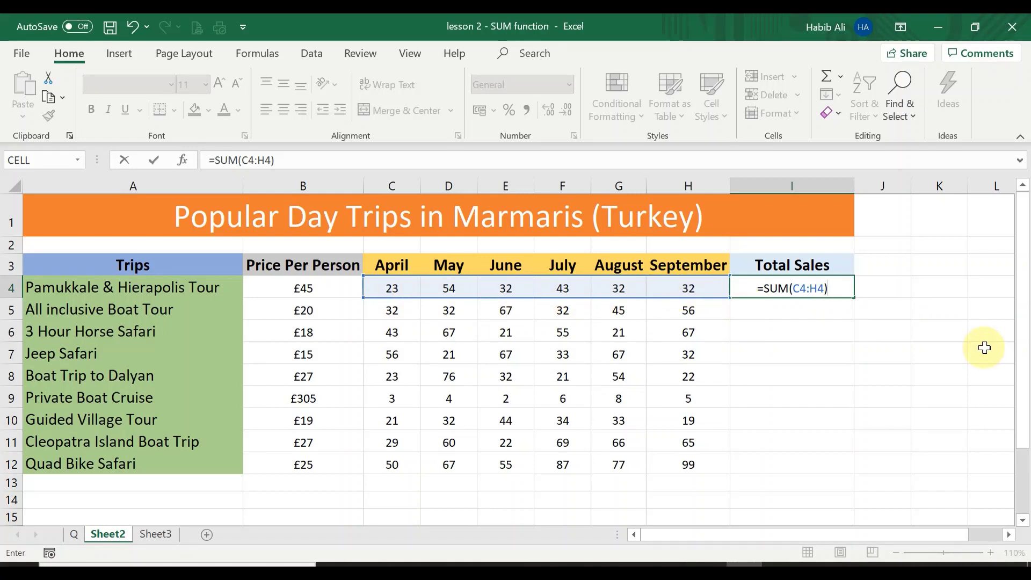
key(Return)
- Check the SUM formula in I4 against the April to September cells C4:H4 that it adds
click(805, 282)
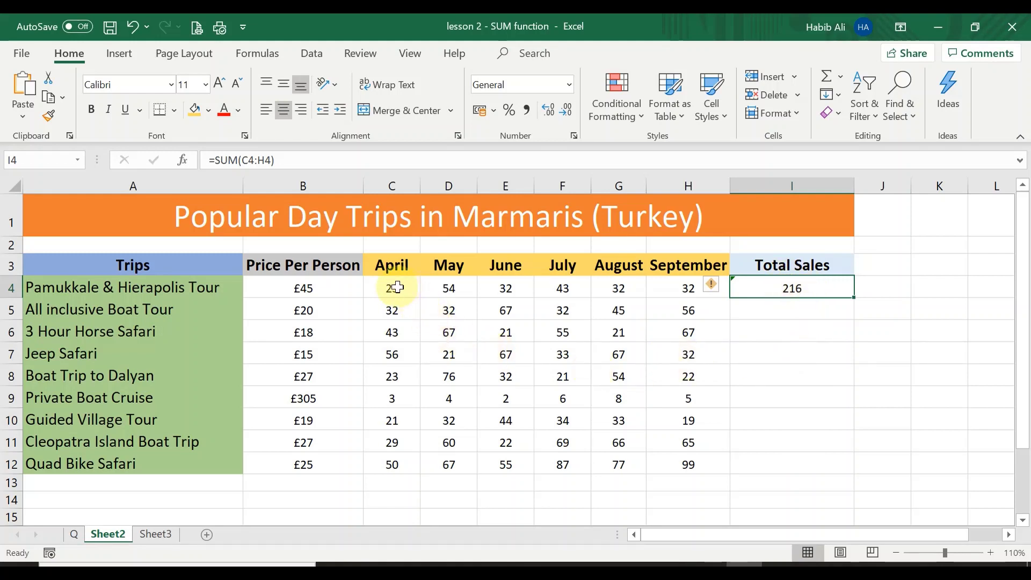
drag(398, 287, 675, 290)
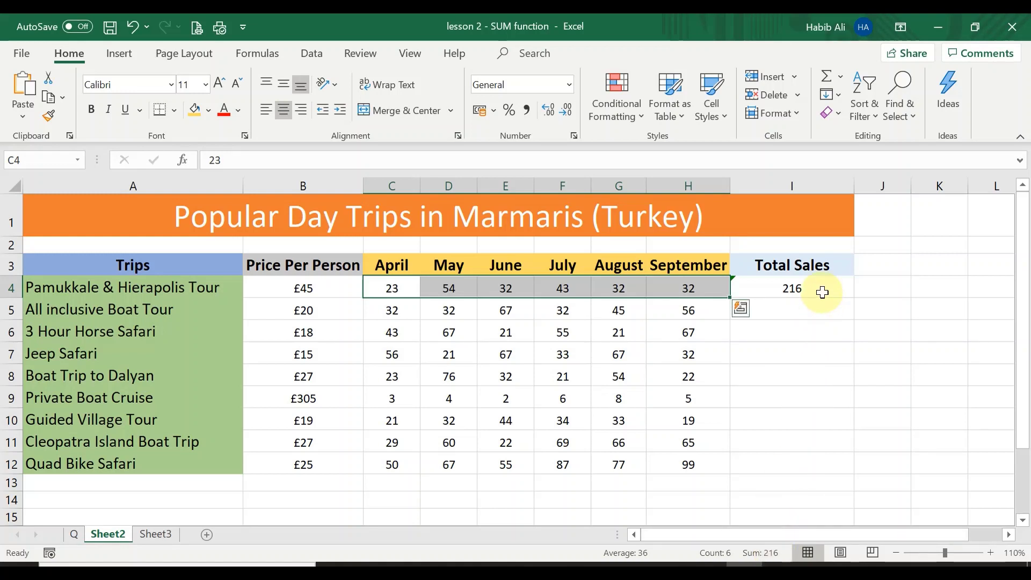
click(823, 289)
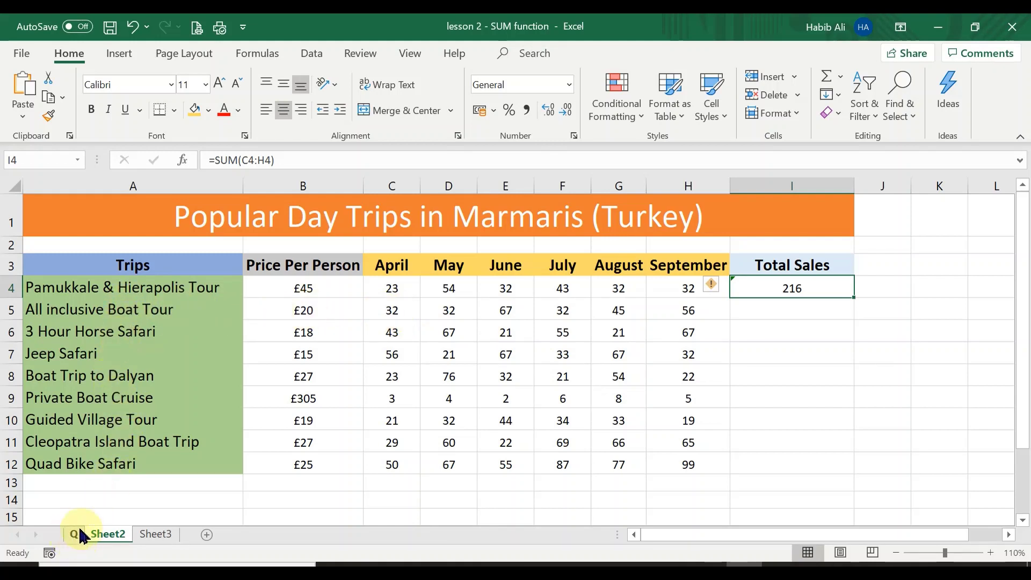
- Calculate the All inclusive Boat Tour's Total Sales in I5 with =SUM(C5:H5)
click(782, 308)
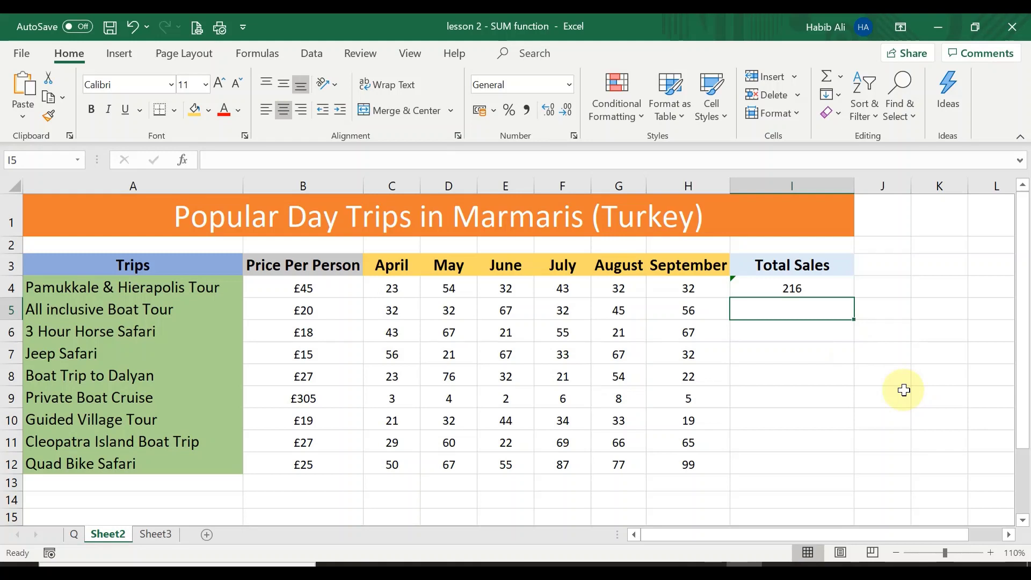
text(=)
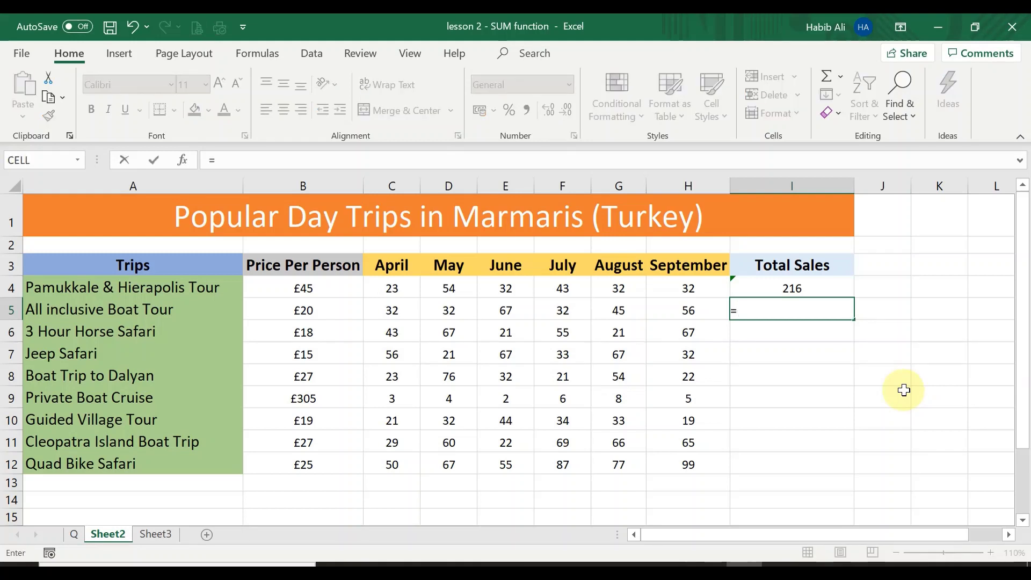
text(SUM)
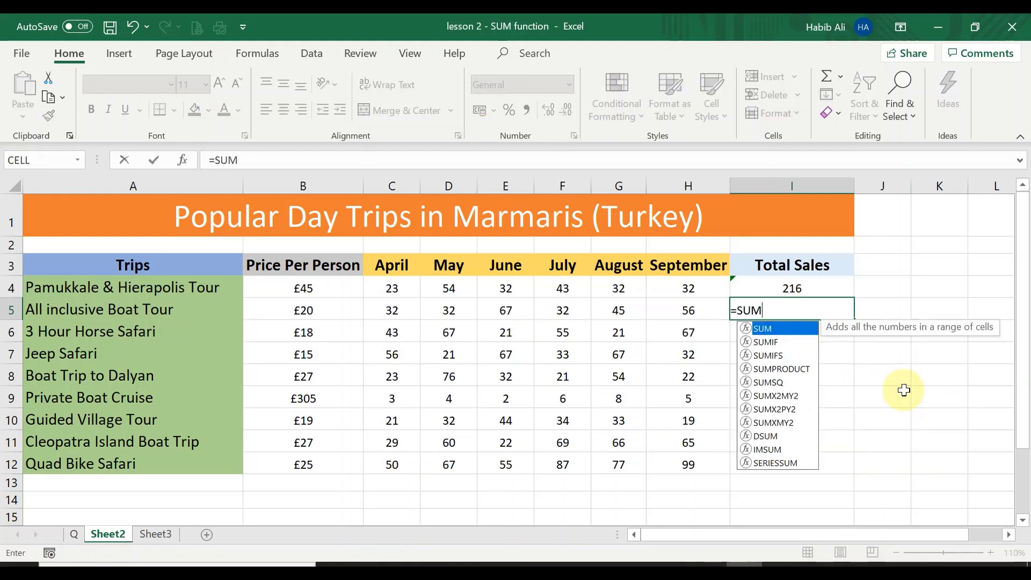
text(()
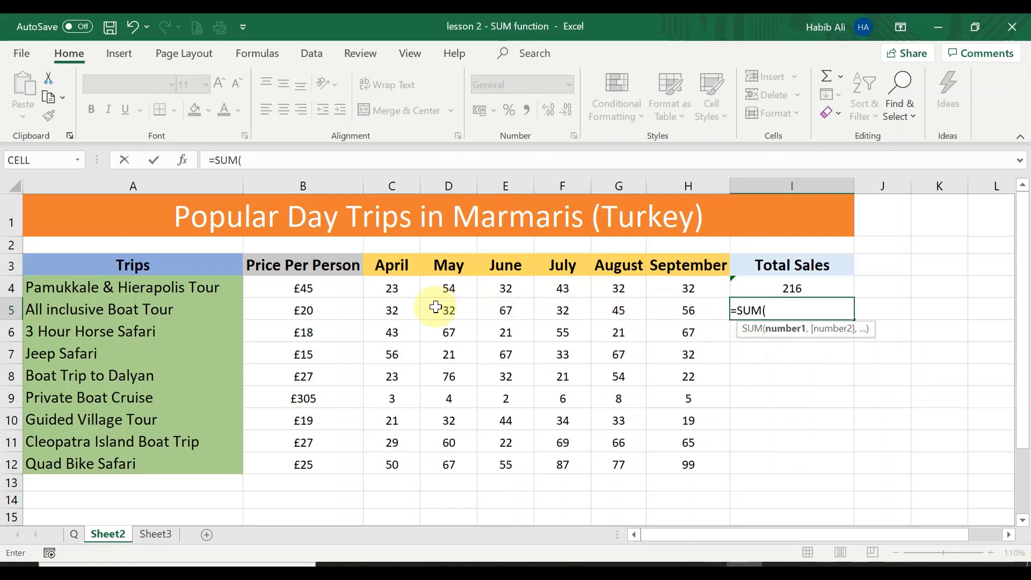
drag(398, 310, 447, 309)
drag(515, 311, 682, 308)
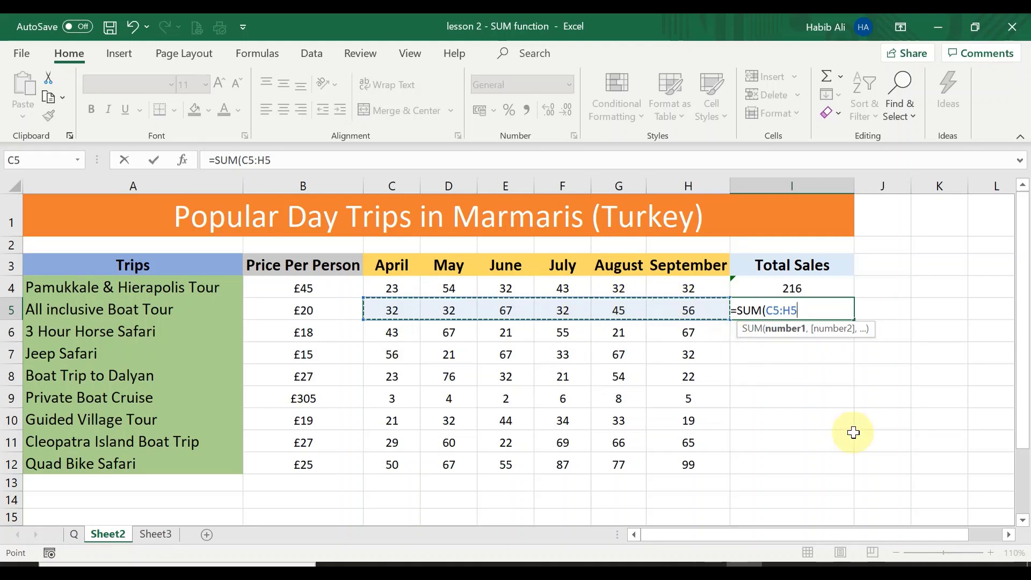
text())
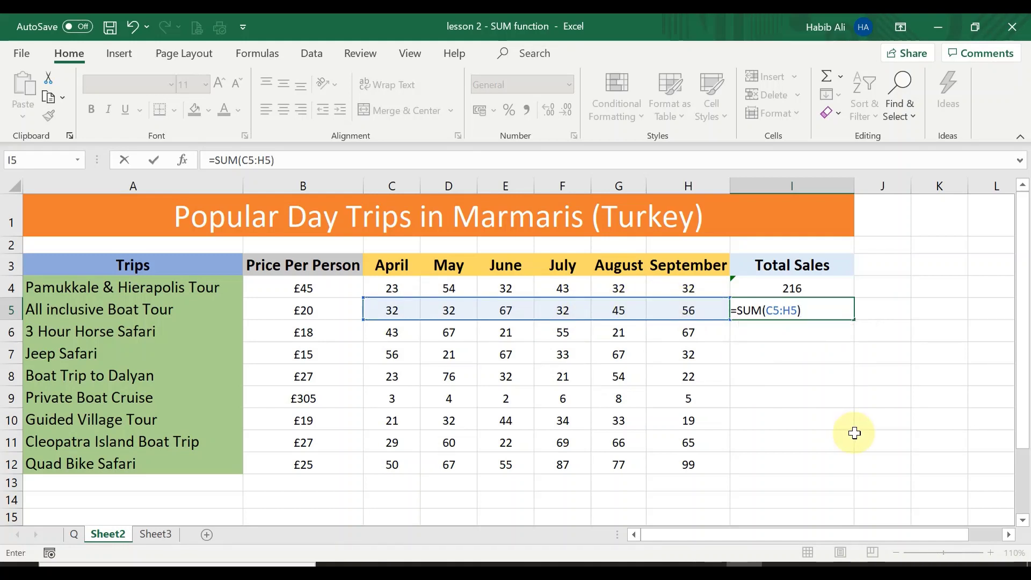
key(Return)
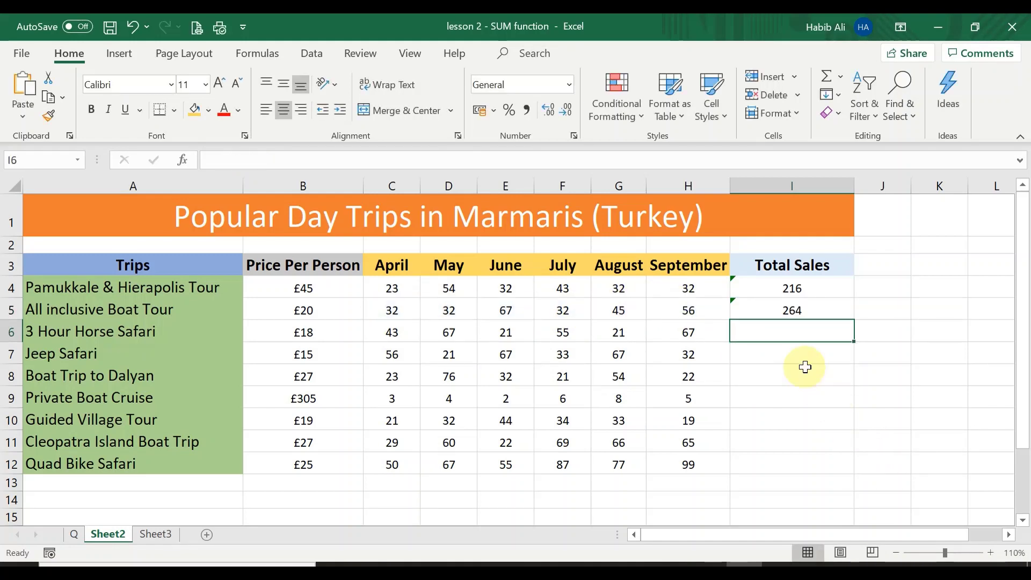
- Calculate the 3 Hour Horse Safari's Total Sales in I6 with =SUM(C6:H6)
text(=SUM)
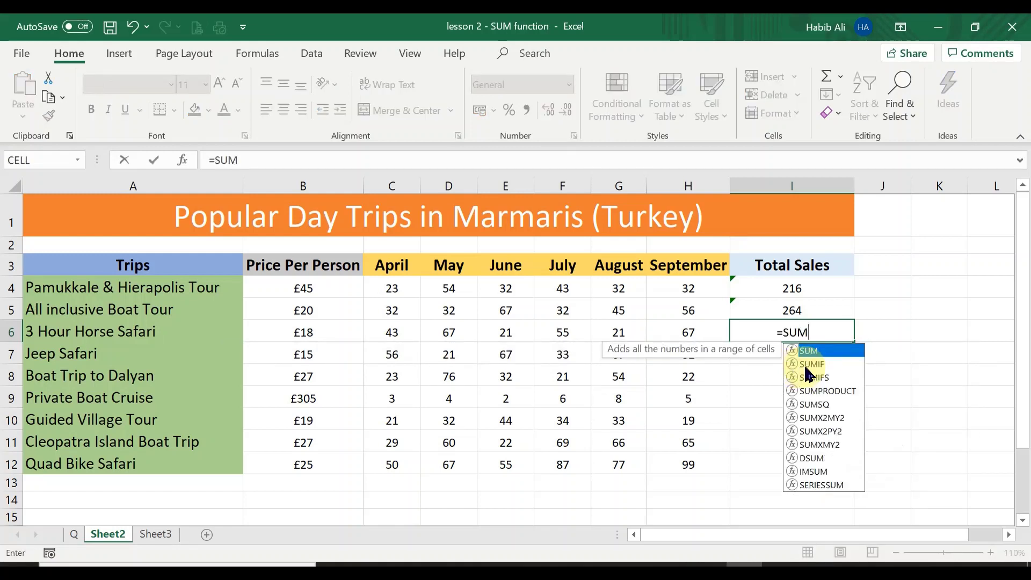
text(()
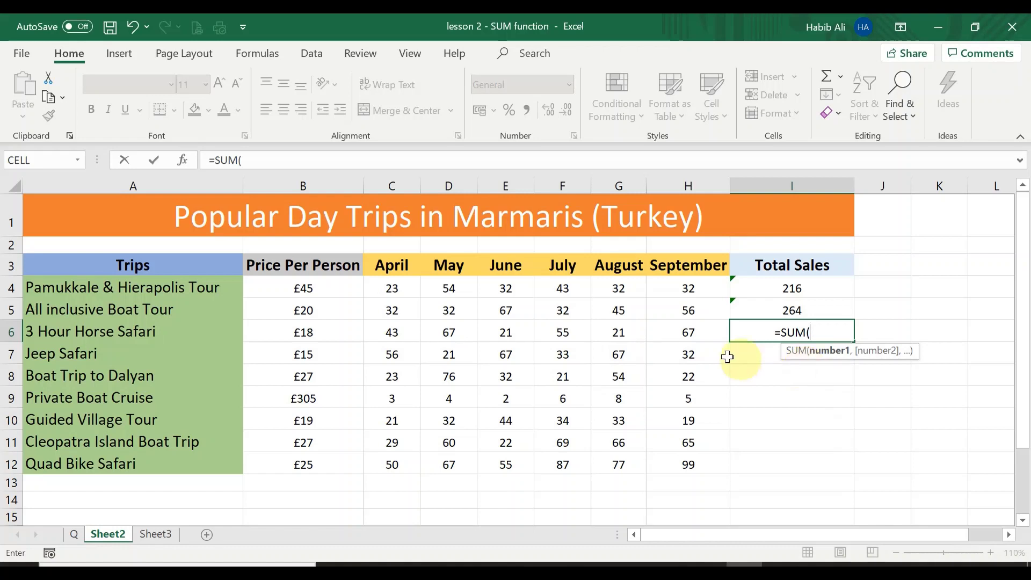
drag(410, 333, 680, 332)
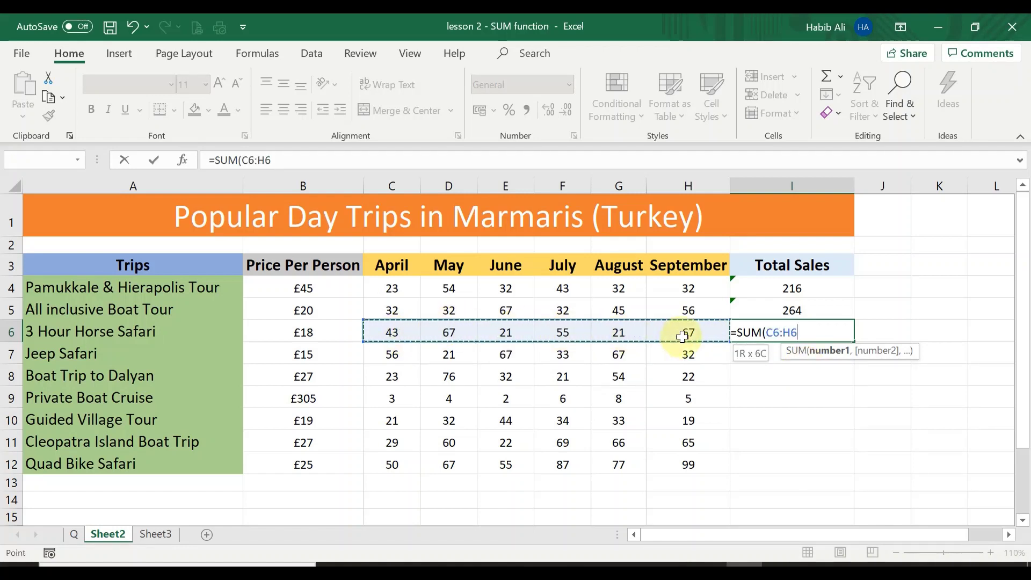
text())
key(Return)
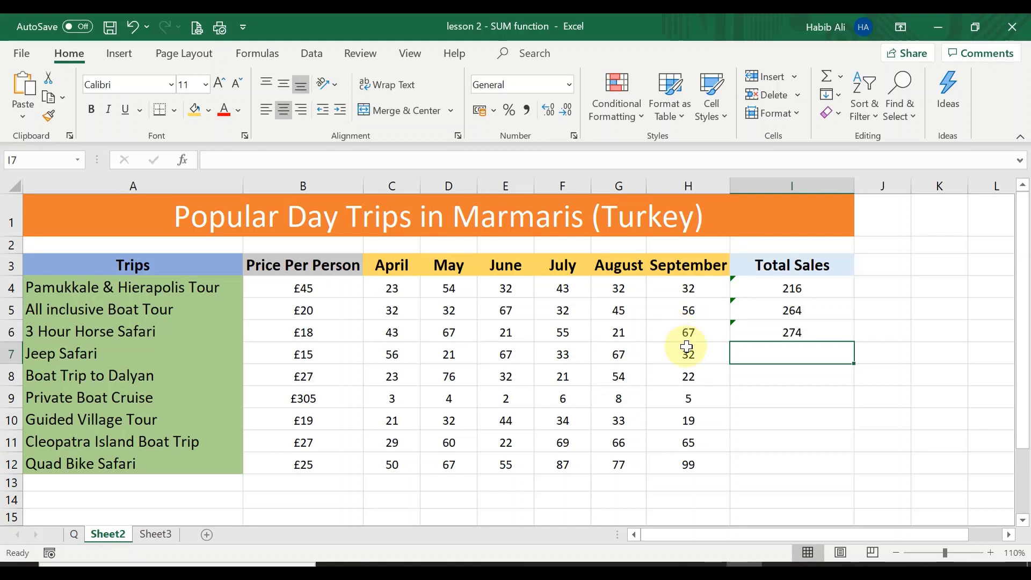
- Calculate the Jeep Safari's Total Sales in I7 with =SUM(C7:H7)
text(=S)
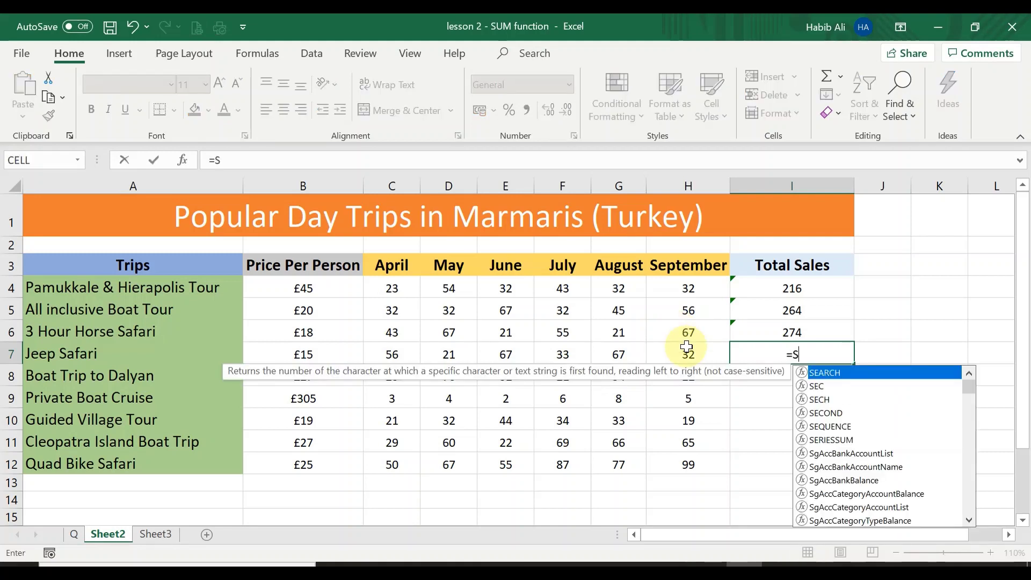
text(UM()
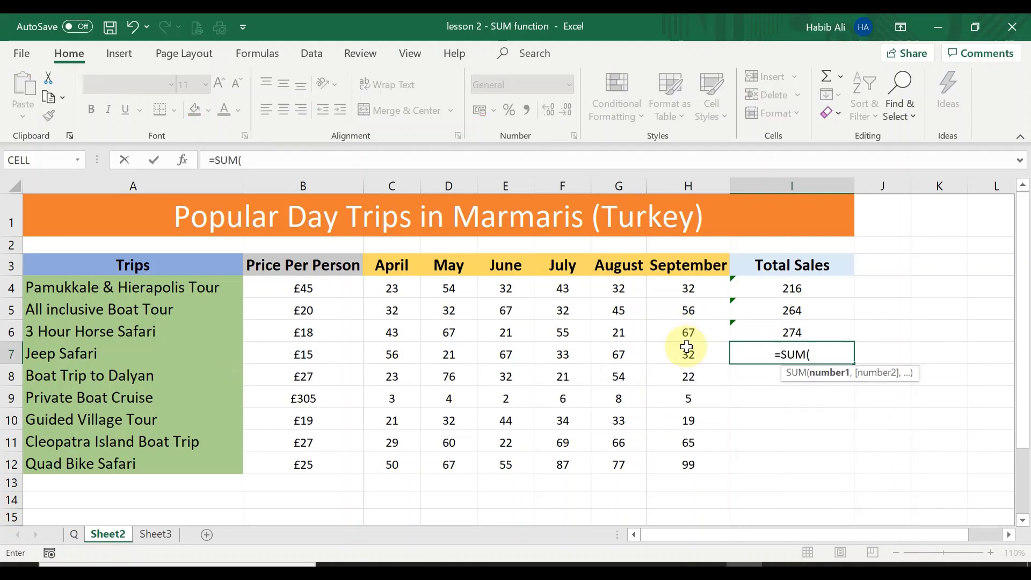
drag(396, 352, 690, 358)
text())
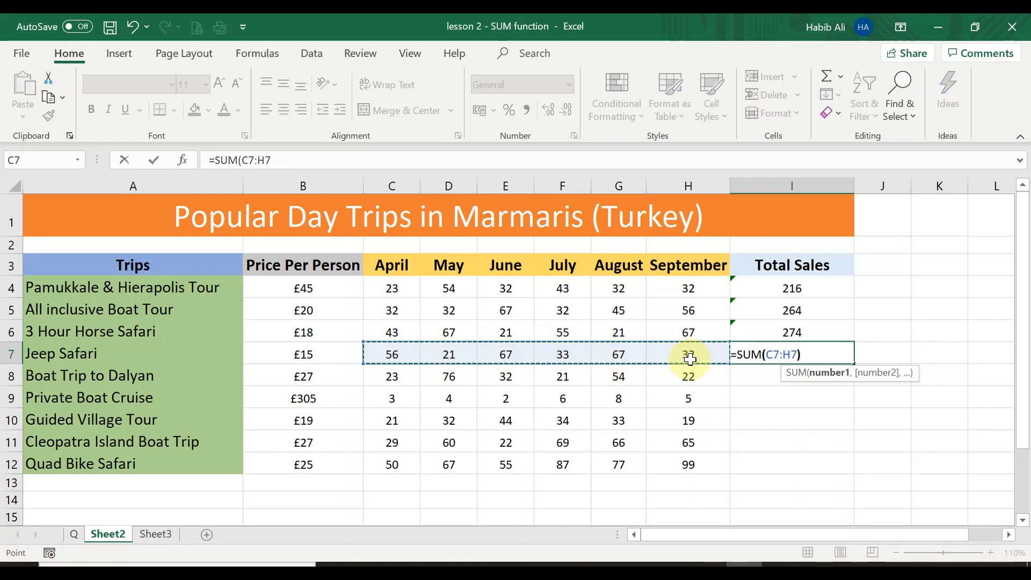
key(Return)
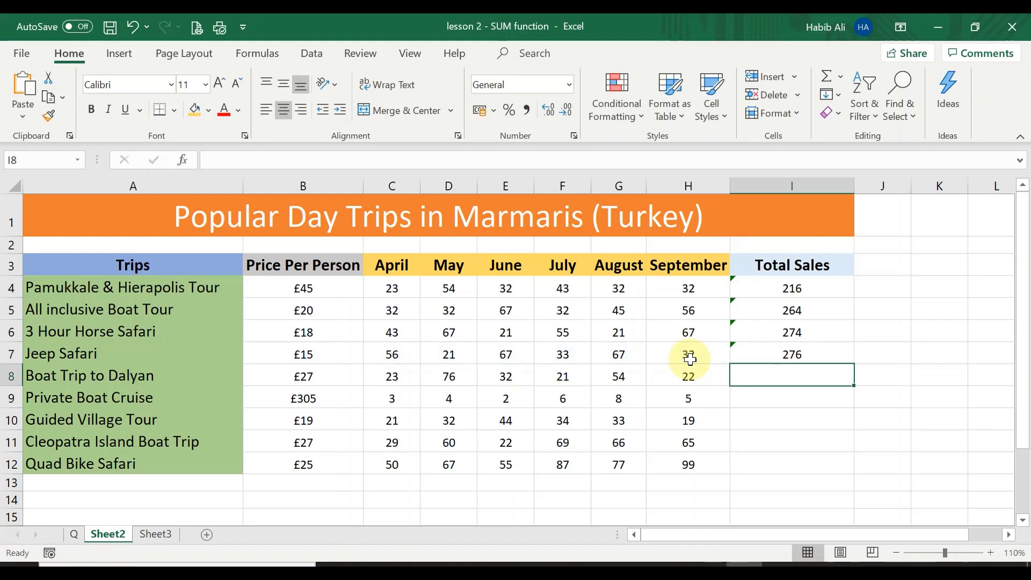
- Calculate the Boat Trip to Dalyan's Total Sales in I8 with =SUM(C8:H8)
text(=SUM()
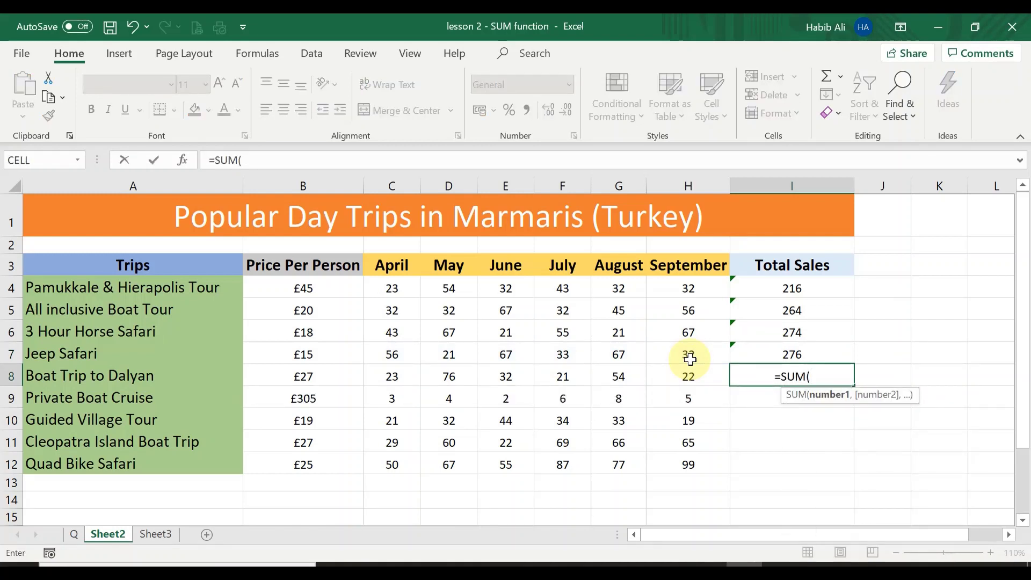
drag(394, 371, 673, 376)
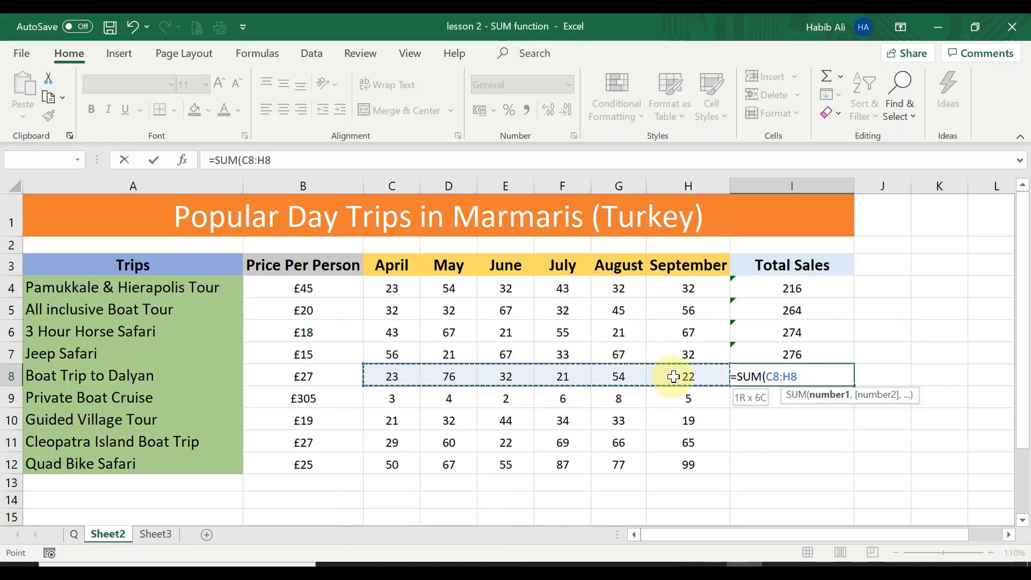
text())
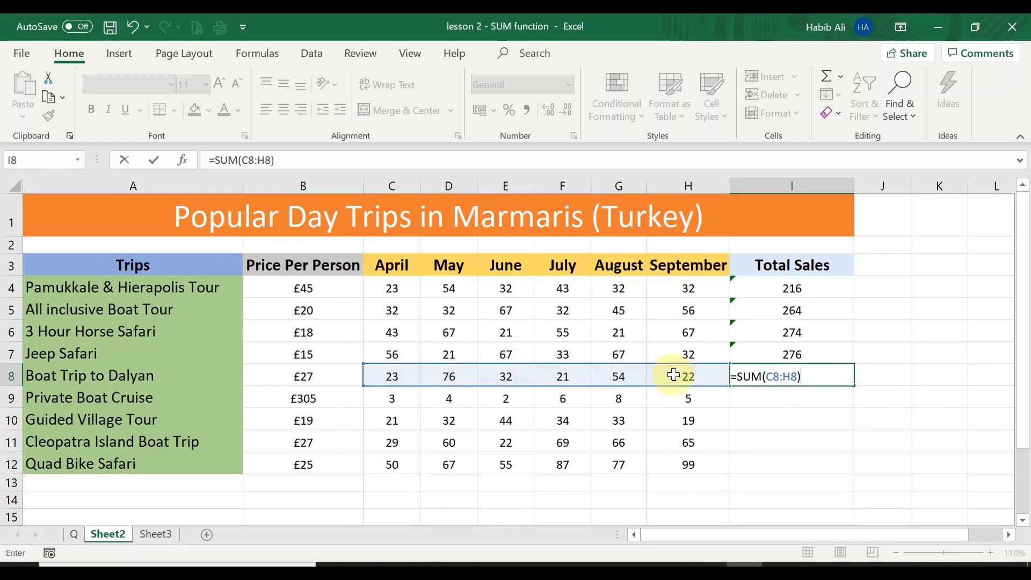
key(Return)
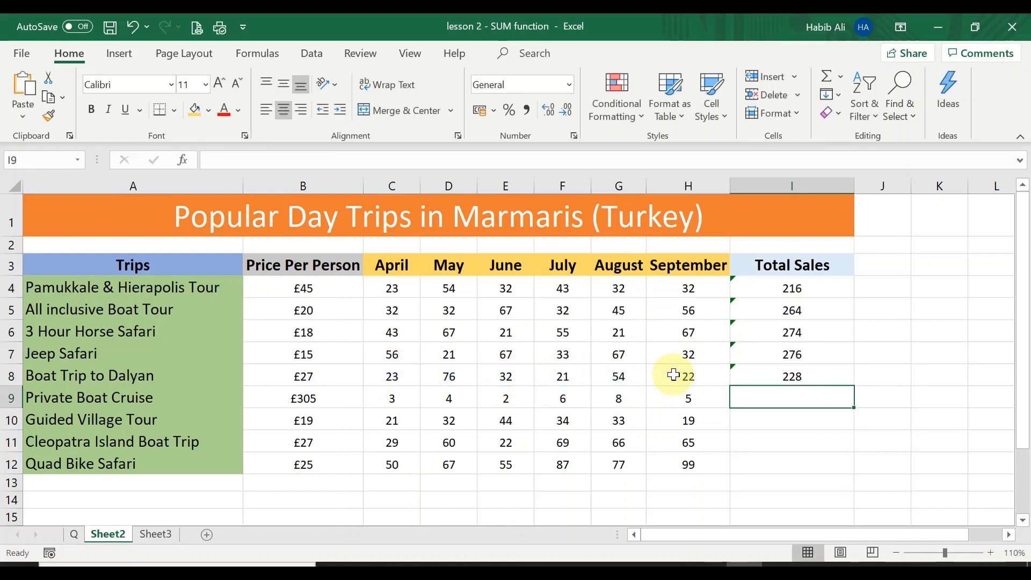
- Calculate the Private Boat Cruise's Total Sales in I9 with =SUM(C9:H9)
text(=SUM()
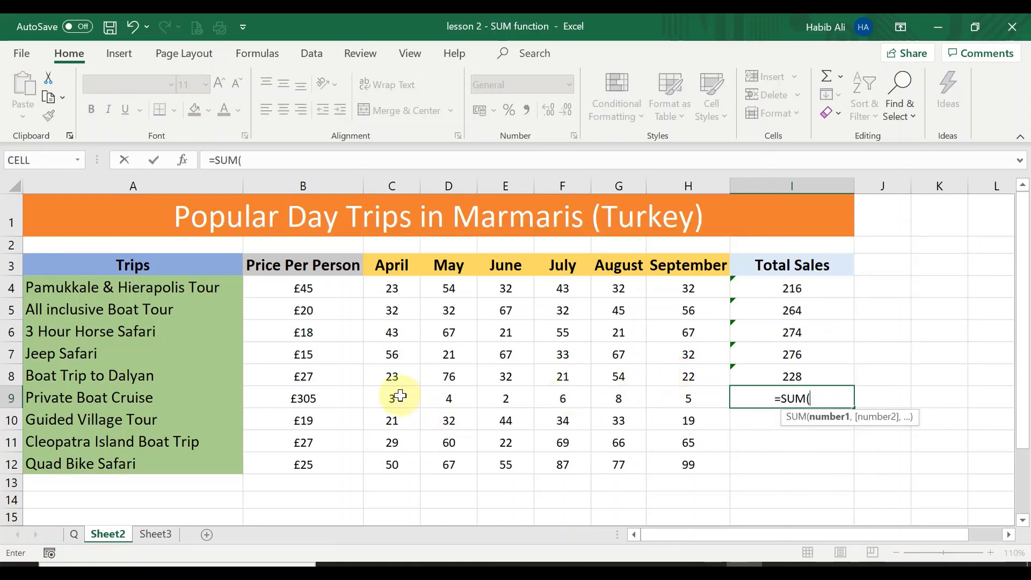
drag(400, 396, 681, 396)
text())
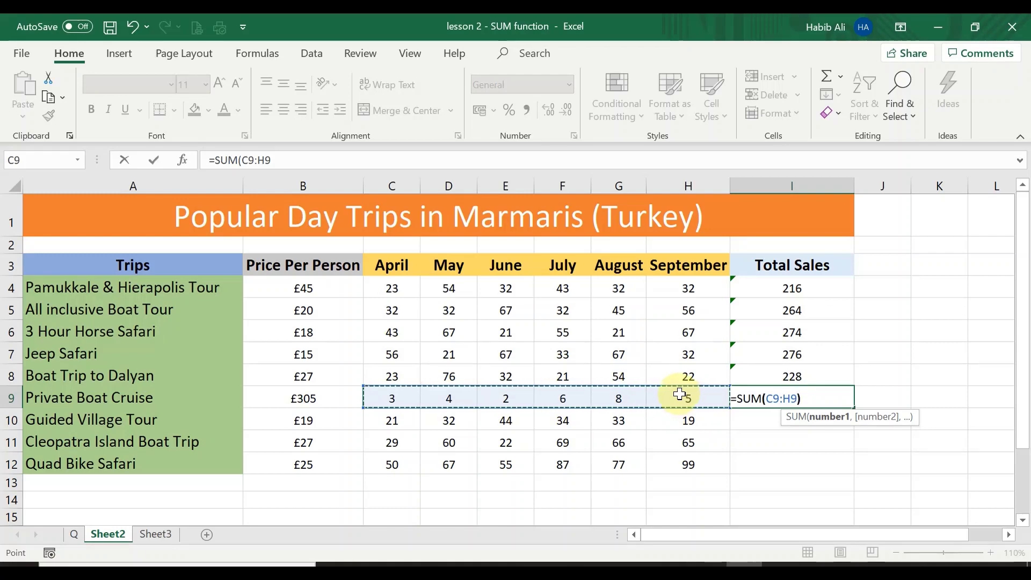
key(Return)
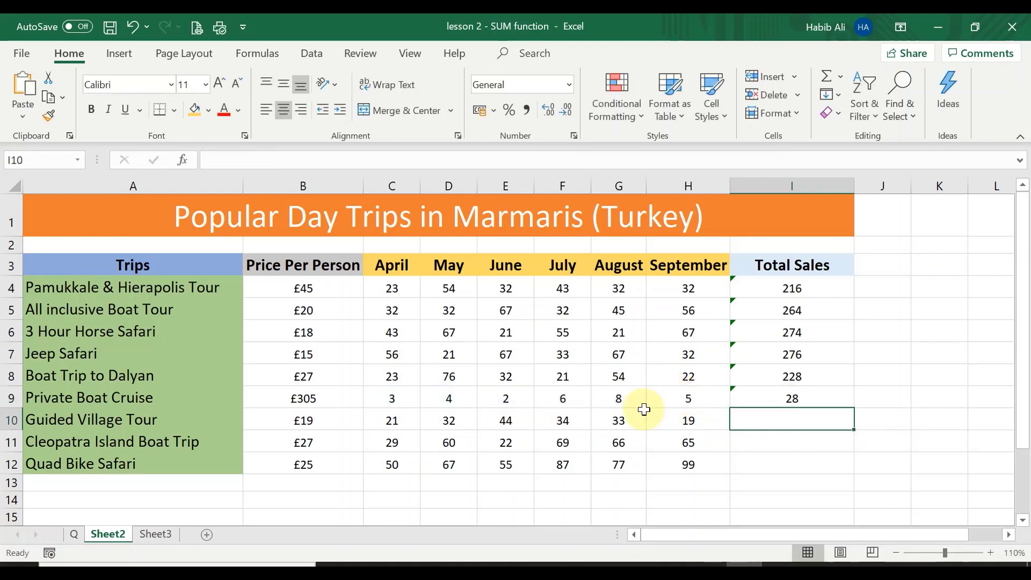
- Calculate the Guided Village Tour's Total Sales in I10 with =SUM(C10:H10)
text(=SUM()
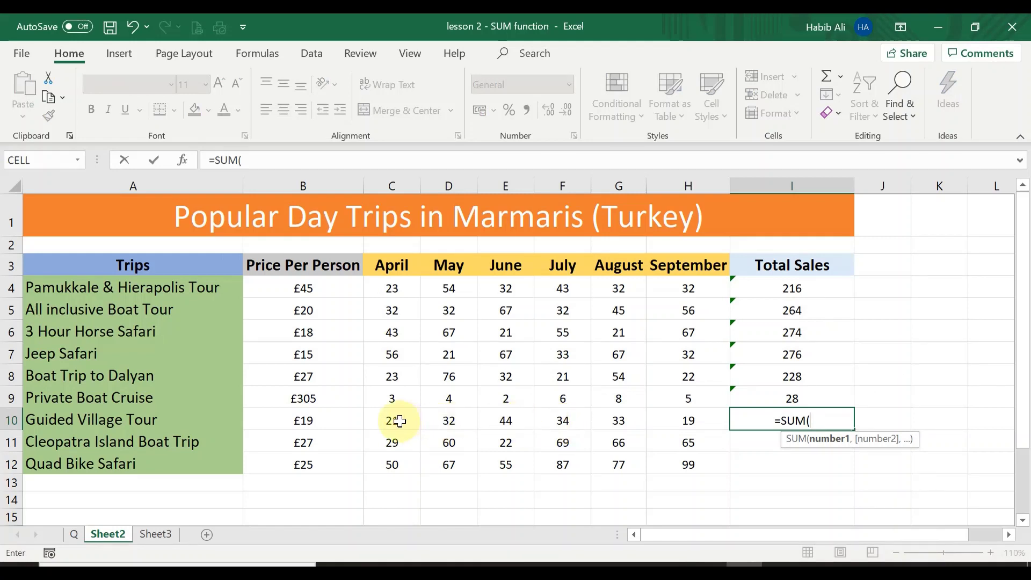
drag(395, 420, 684, 429)
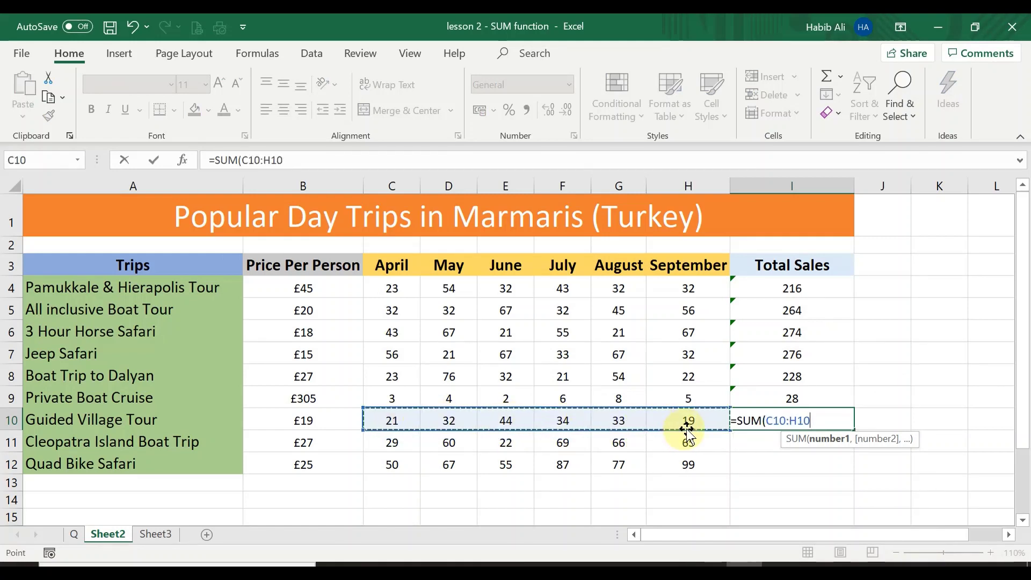
text())
key(Return)
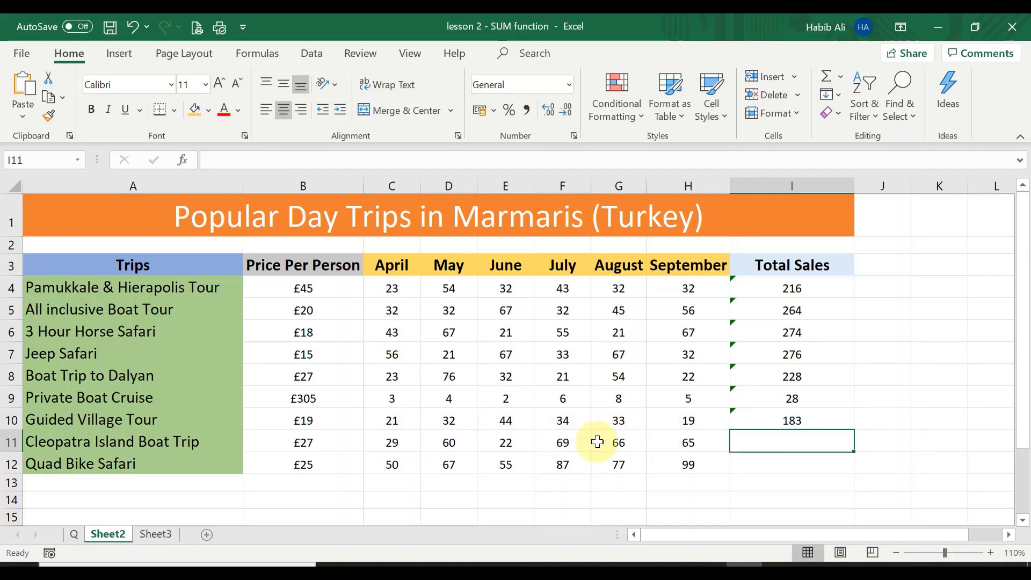
- Calculate the Cleopatra Island Boat Trip's Total Sales in I11 with =SUM(C11:H11)
text(=SUM)
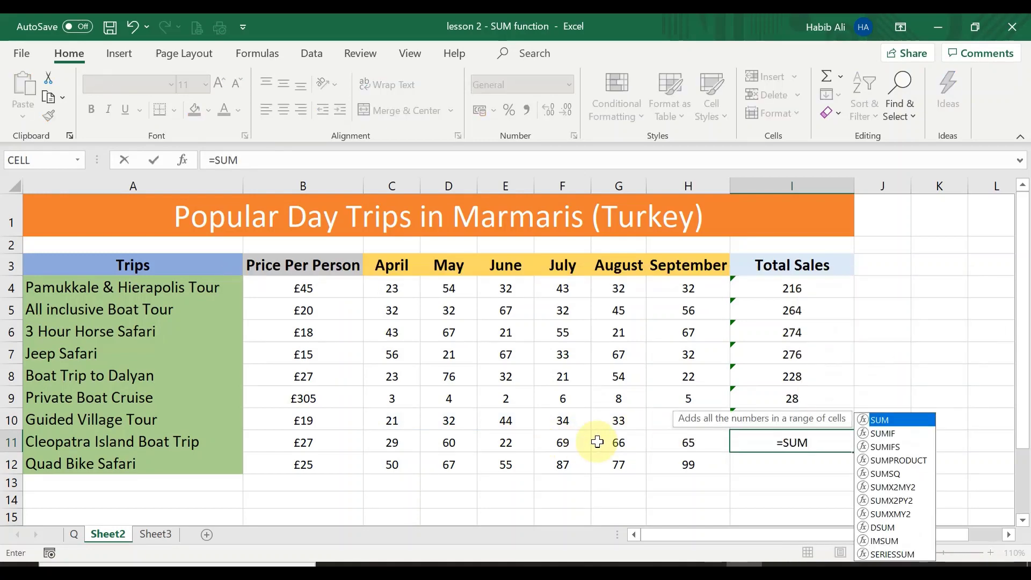
text(()
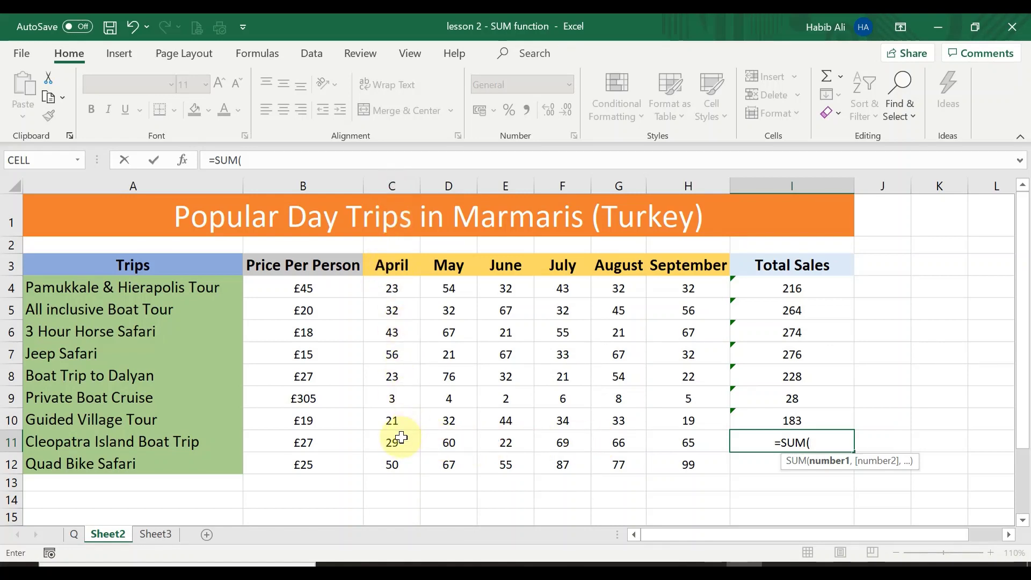
text(C11)
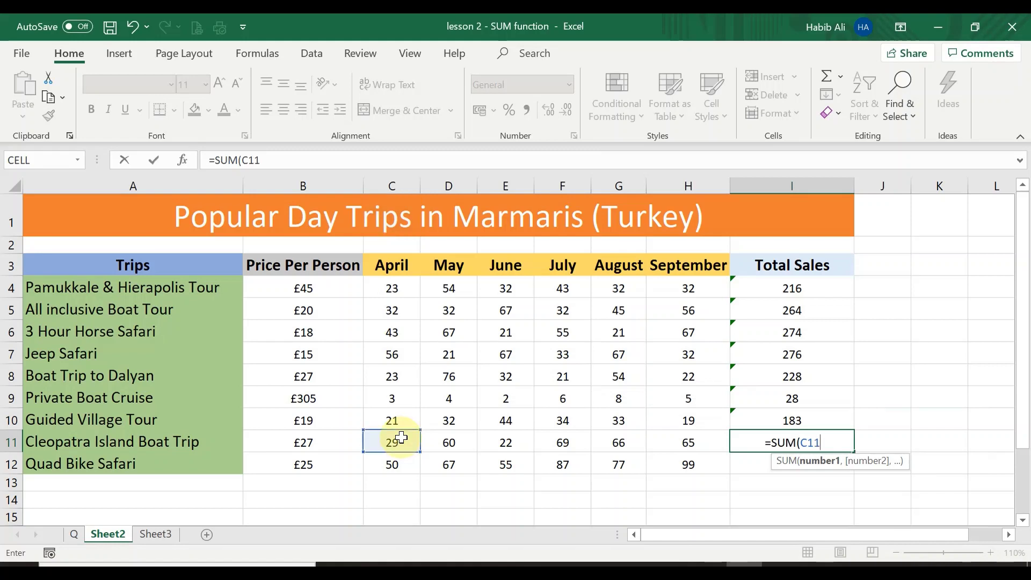
text(:)
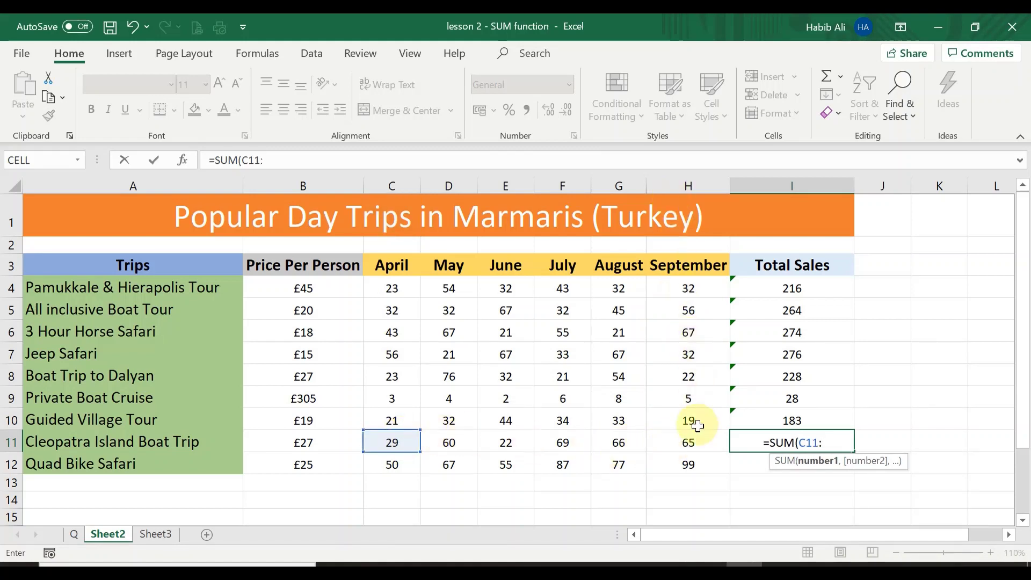
text(H11)
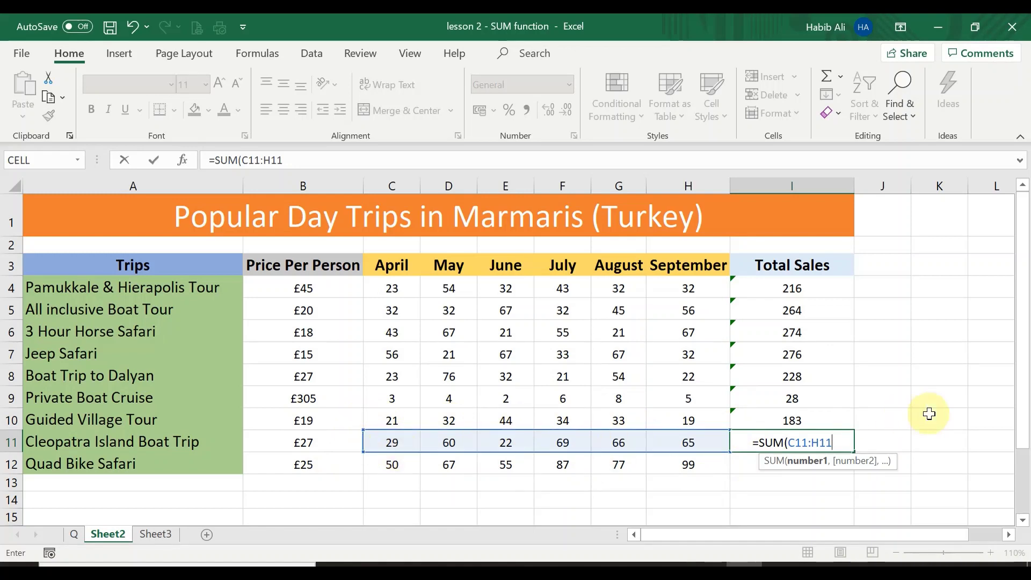
text())
key(Return)
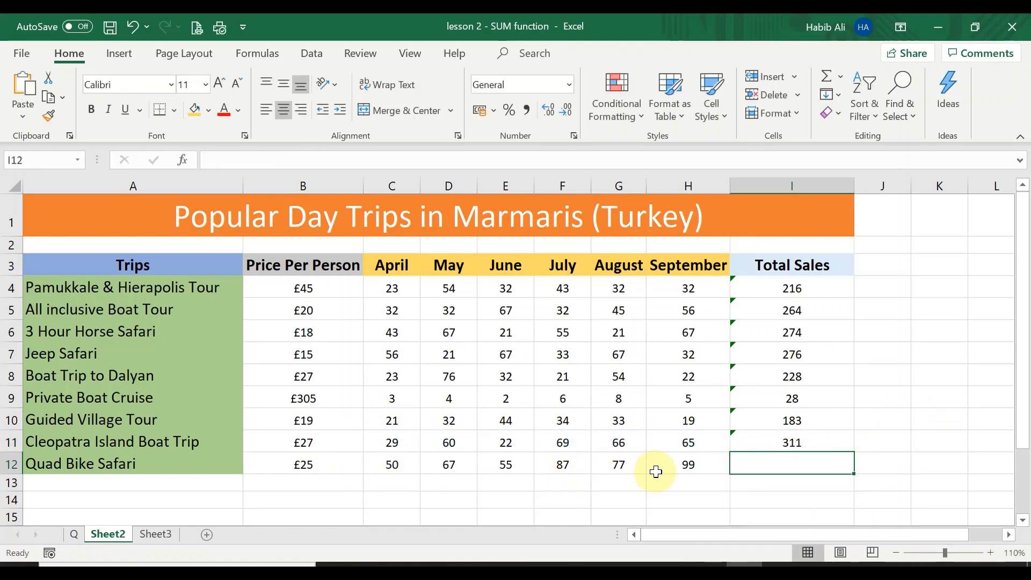
- Calculate the Quad Bike Safari's Total Sales in I12 with =SUM(C12:H12) and reselect that cell
text(=SU)
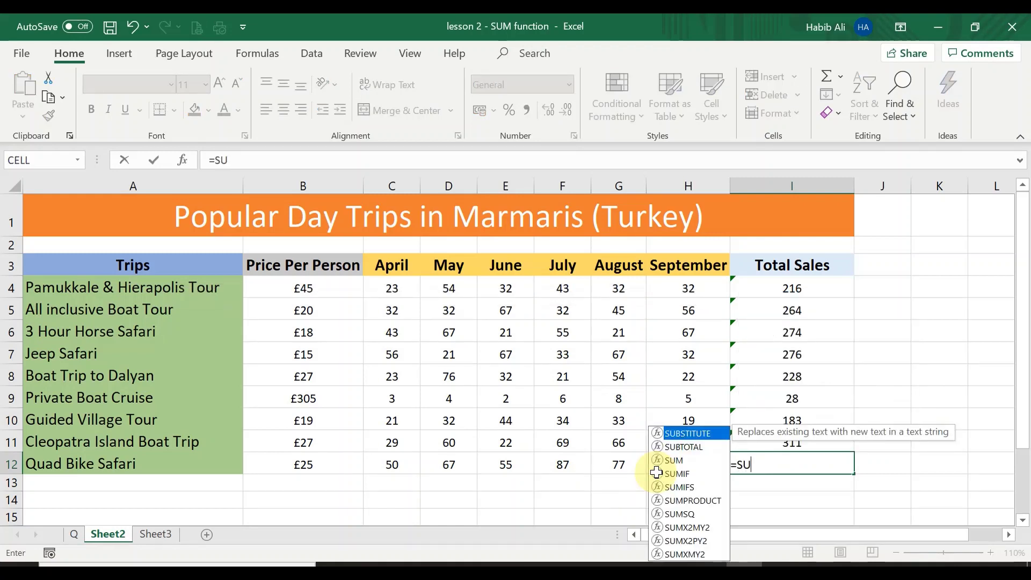
text(M()
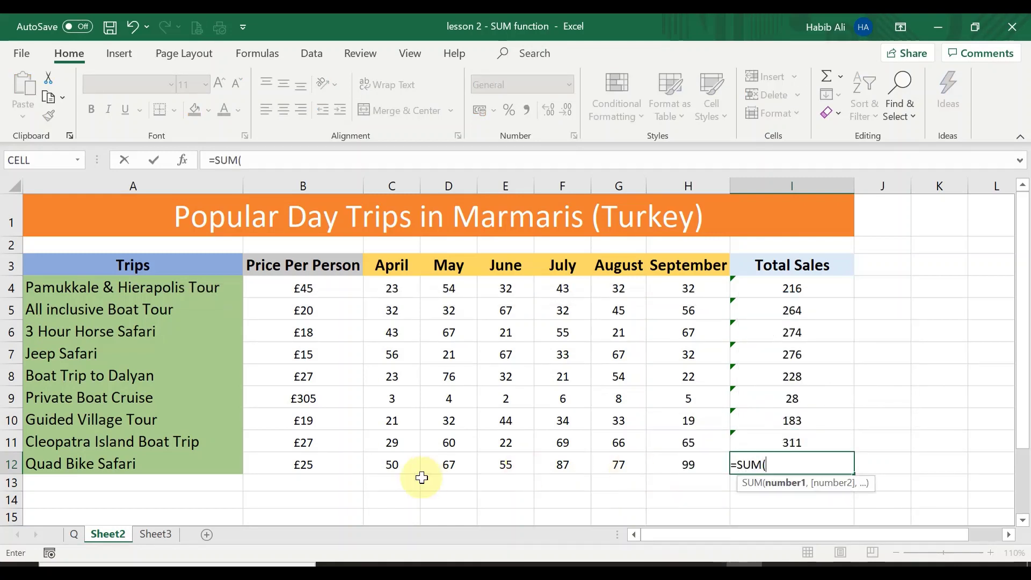
drag(396, 462, 709, 465)
text())
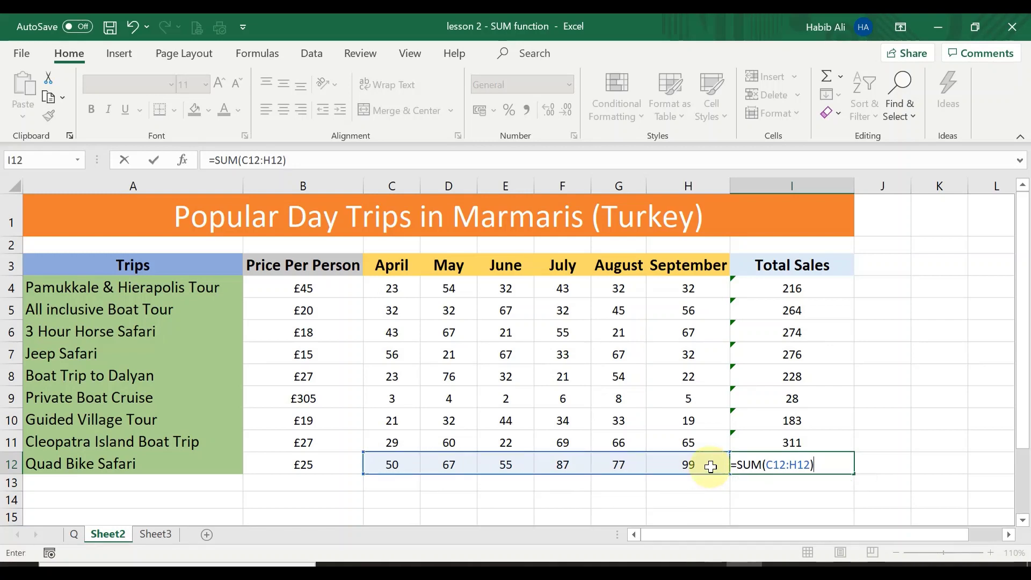
key(Return)
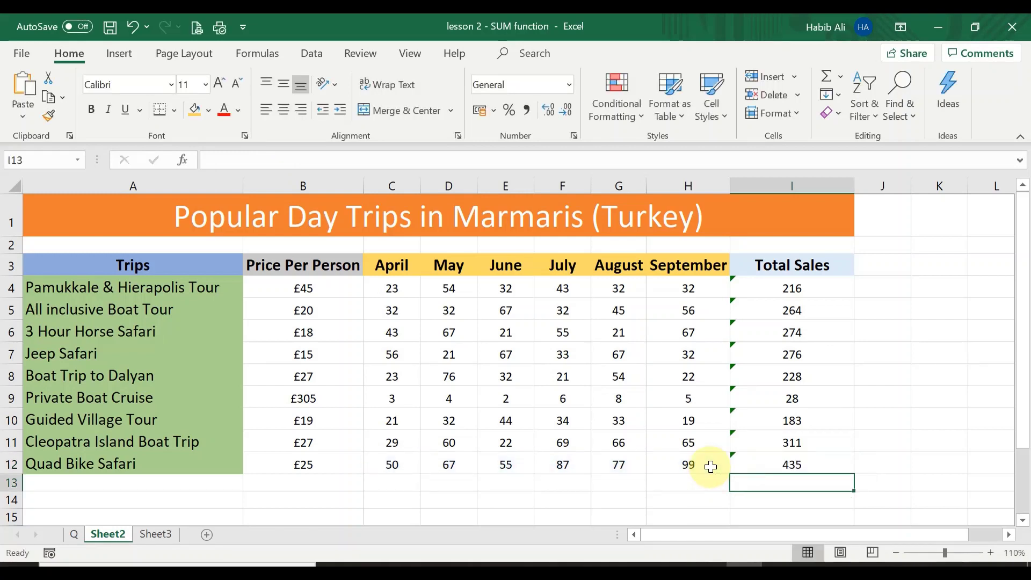
click(779, 460)
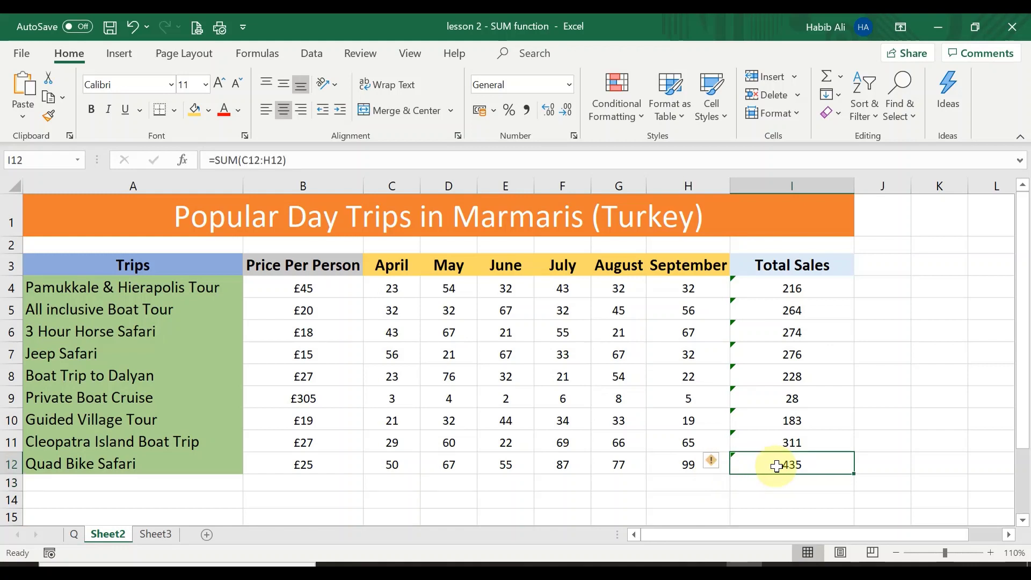